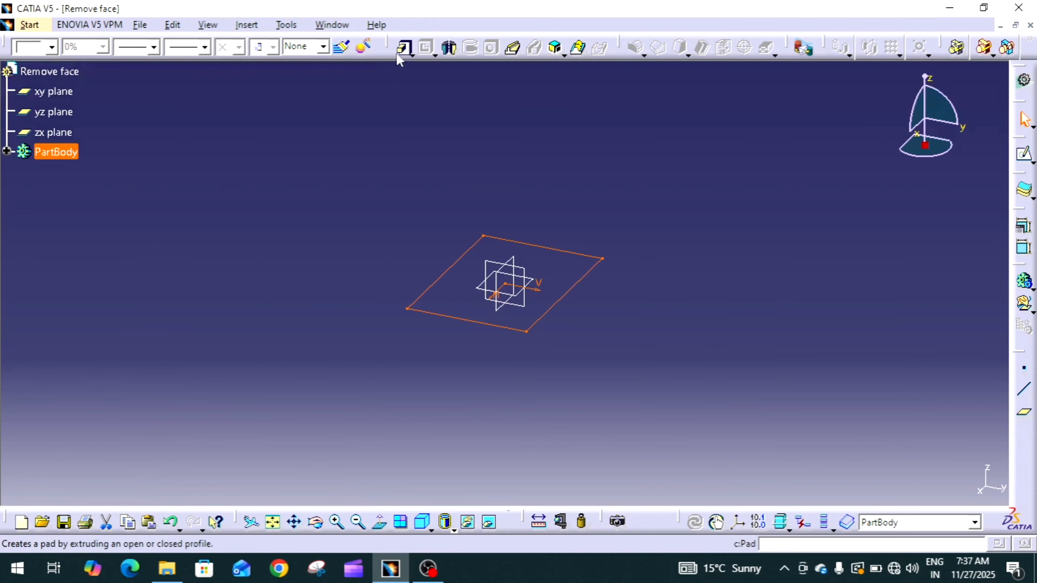
Pad the 70 × 100 mm rectangle sketch to a length of 20 mm.
click(403, 47)
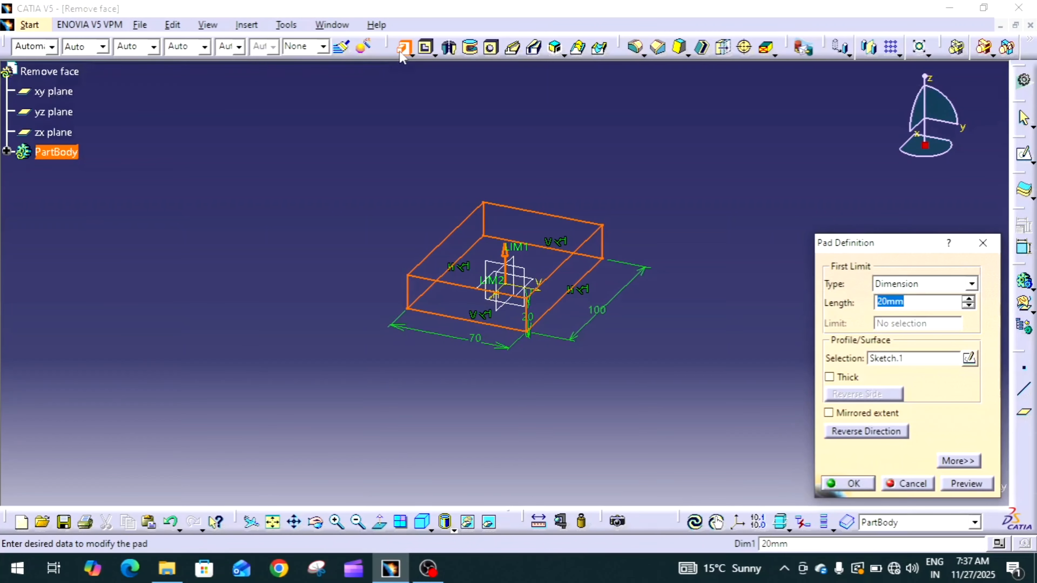
click(848, 483)
Sketch a circle about 39 mm in diameter, centred on the origin, on the block's top face.
click(555, 239)
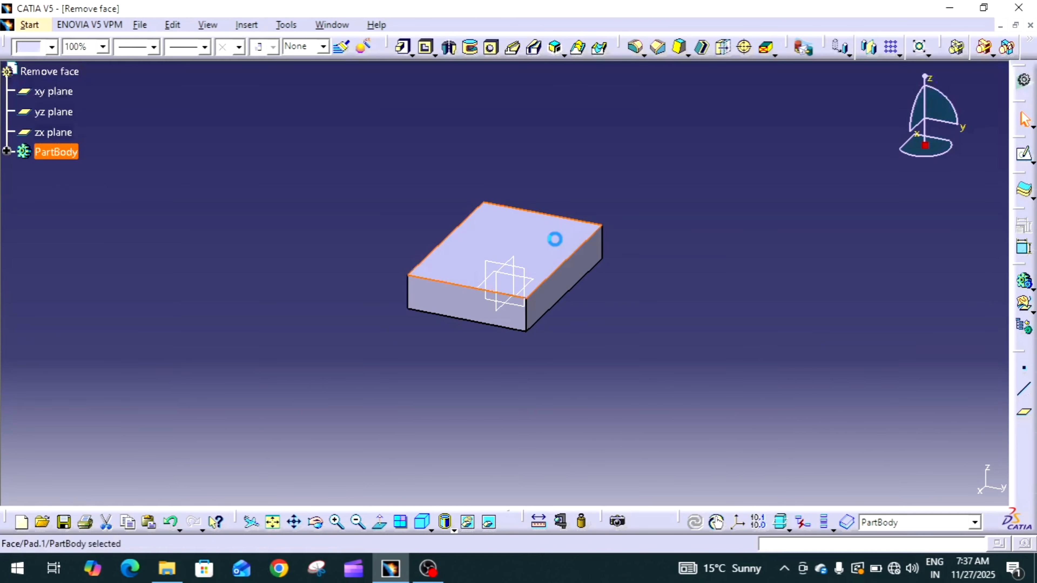
click(1024, 154)
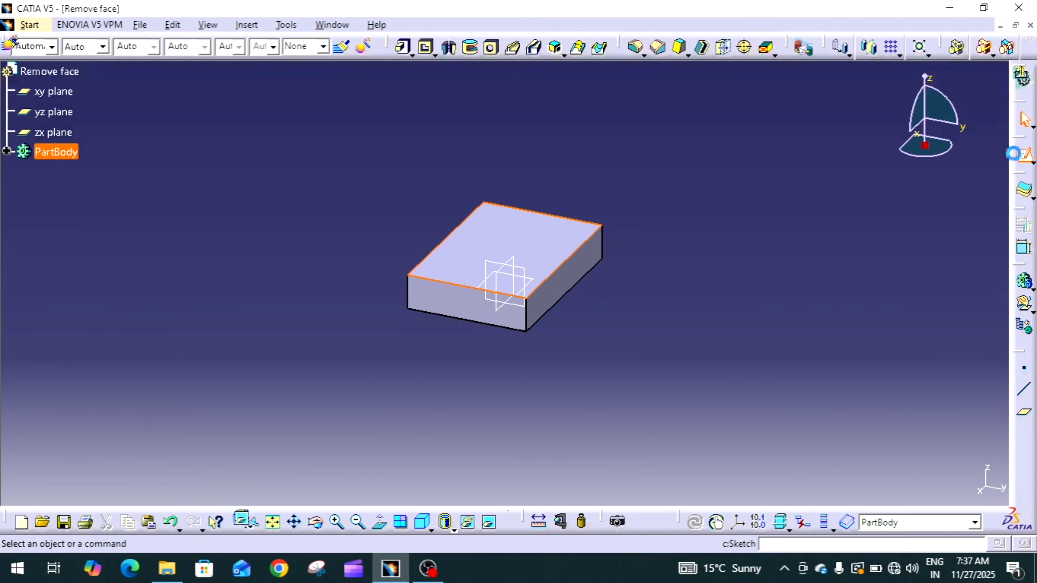
click(830, 46)
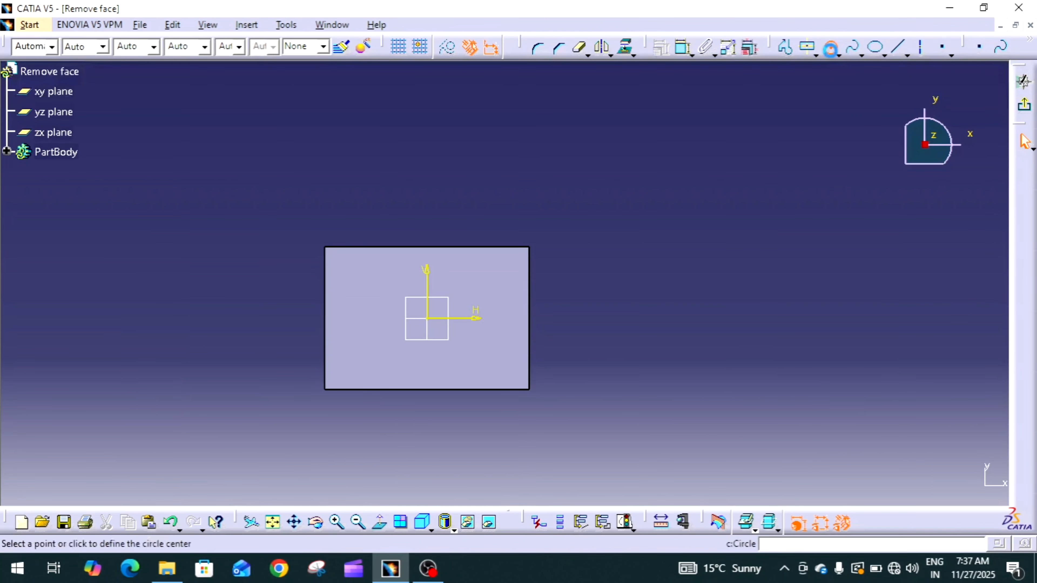
click(435, 321)
click(462, 297)
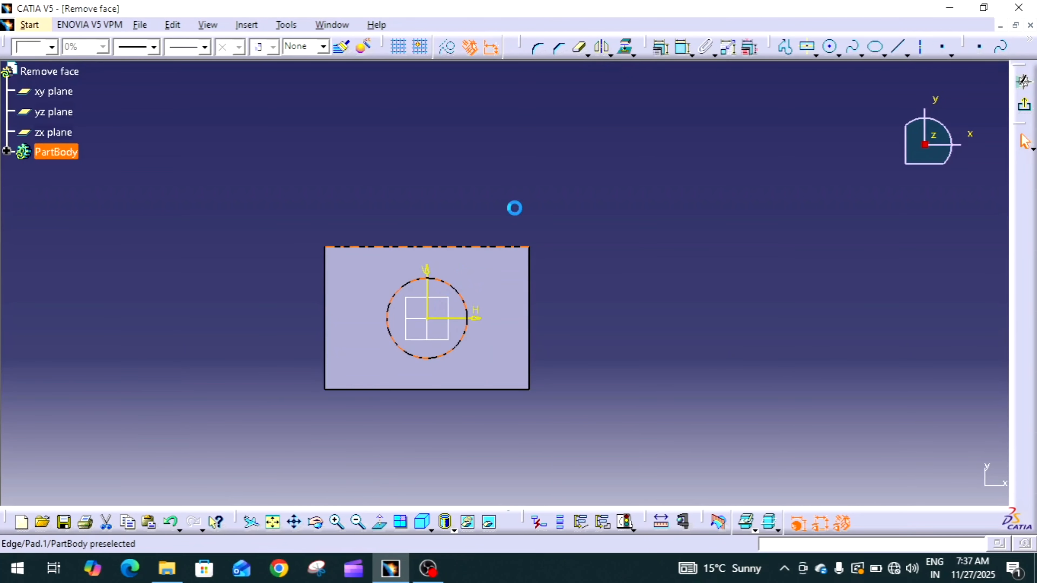
Dimension the circle with a diameter of 30 mm and leave the sketch.
click(683, 50)
click(454, 290)
click(575, 159)
double_click(577, 164)
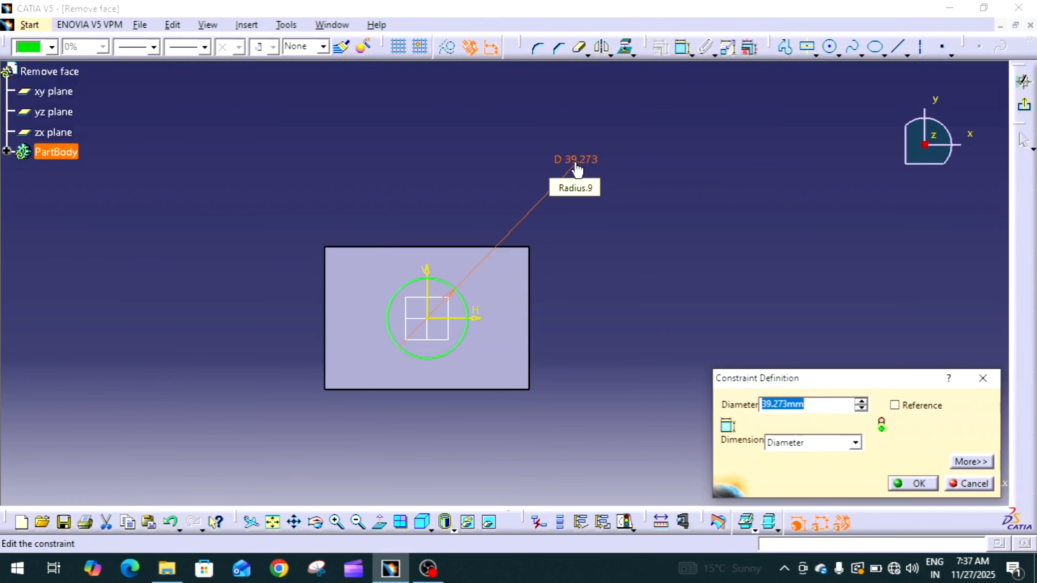
text(30)
key(Return)
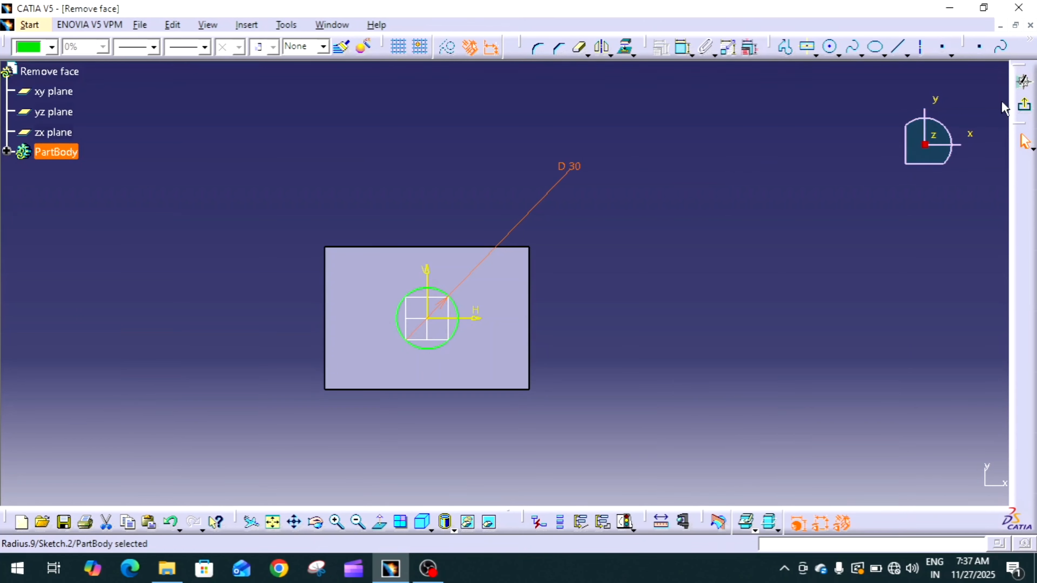
click(1024, 105)
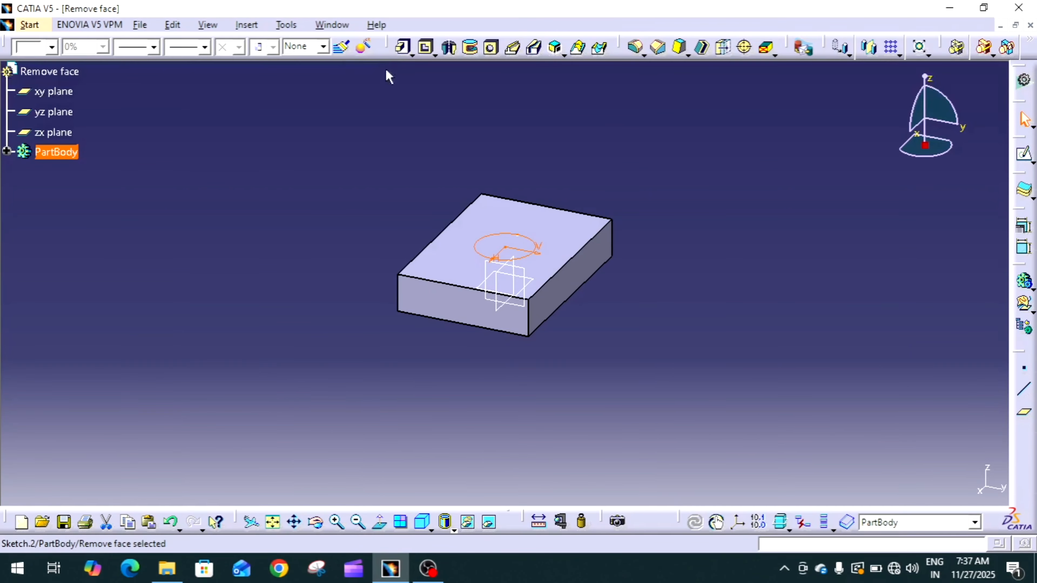
Pad the circle sketch upward from the block to a length of 50 mm.
click(402, 47)
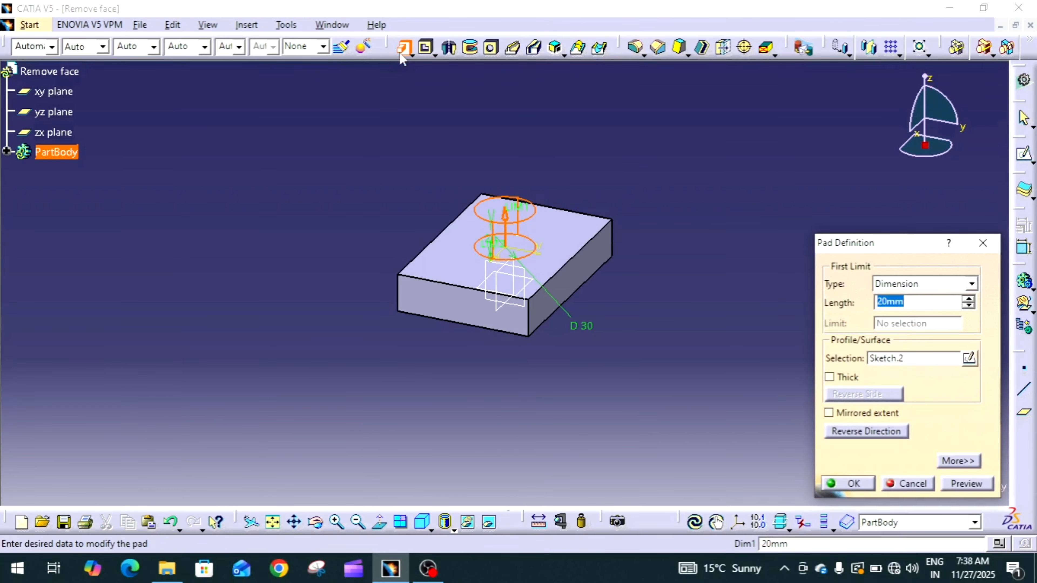
text(5)
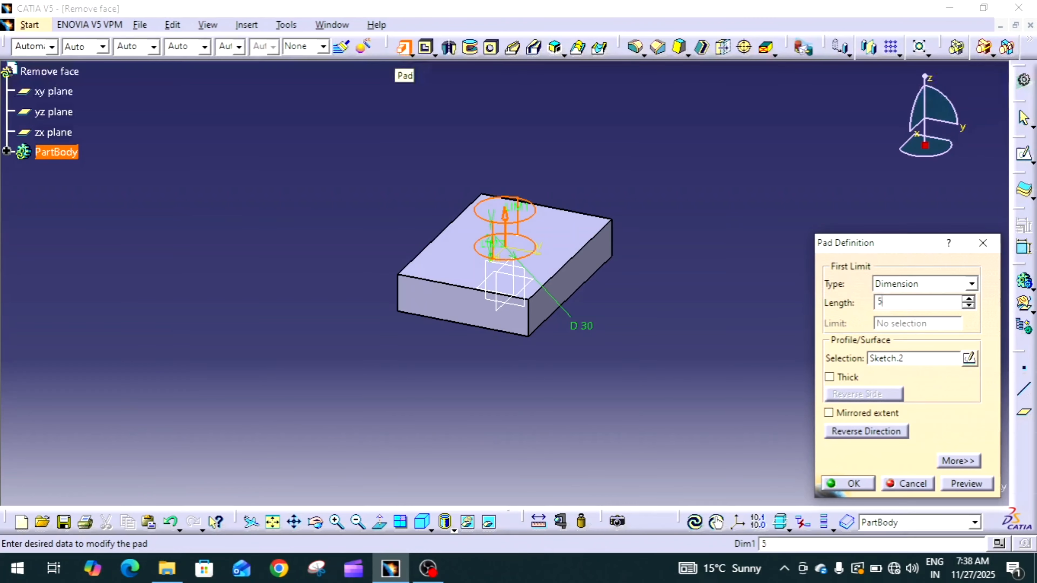
text(0)
key(Return)
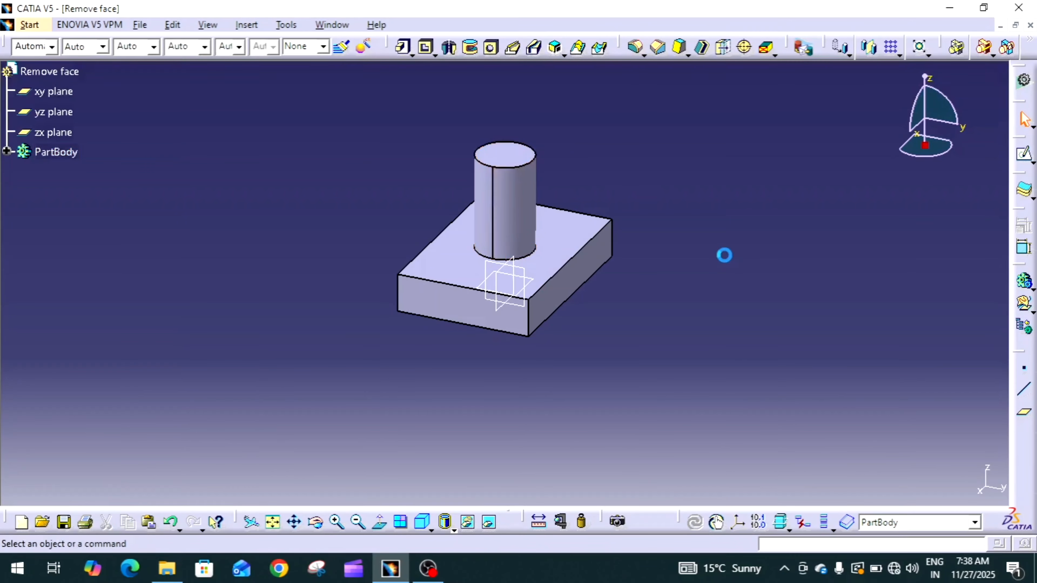
Add a 5 mm radius edge fillet where the cylinder meets the block's top face.
middle_drag(726, 256, 774, 257)
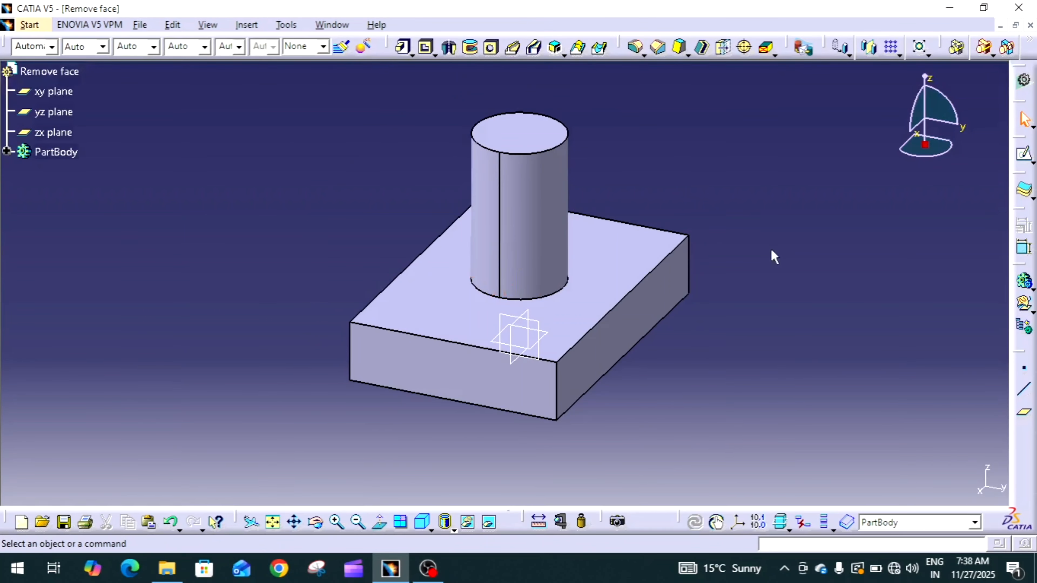
click(635, 48)
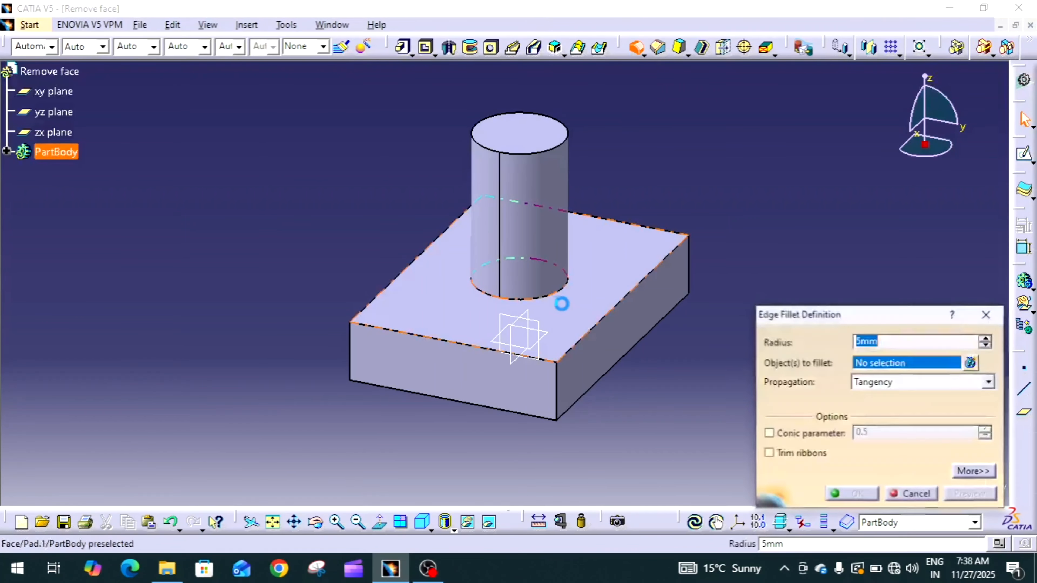
click(548, 300)
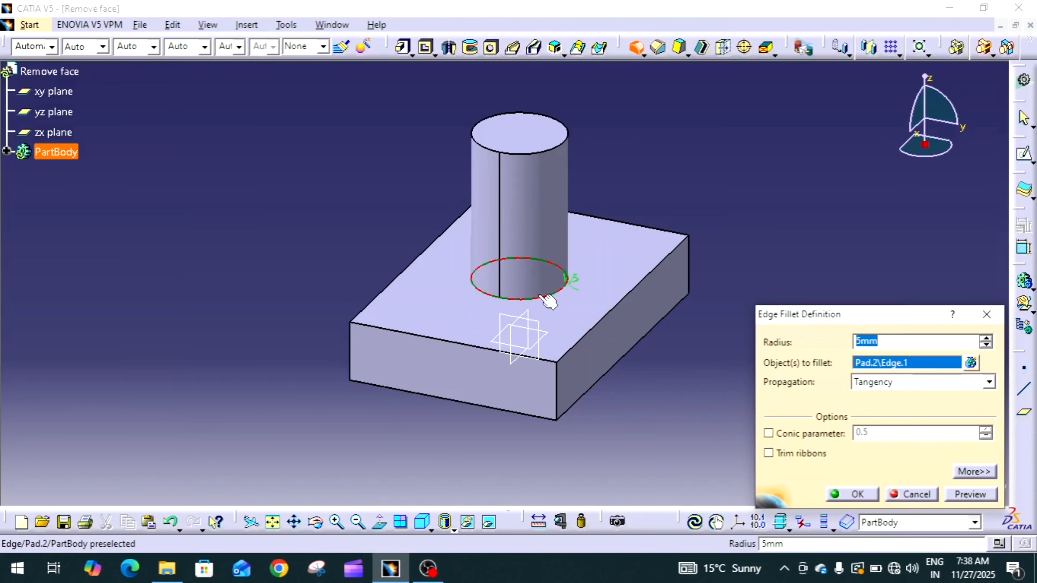
click(844, 495)
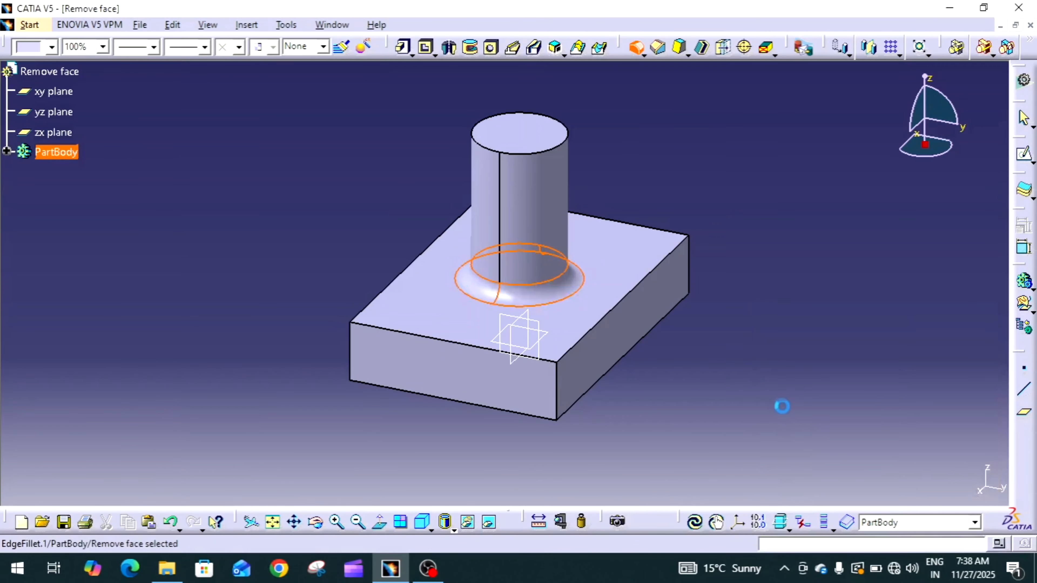
Chamfer the four outer edges of the block's top face with a 5 mm length at 45 degrees.
middle_drag(780, 412, 611, 307)
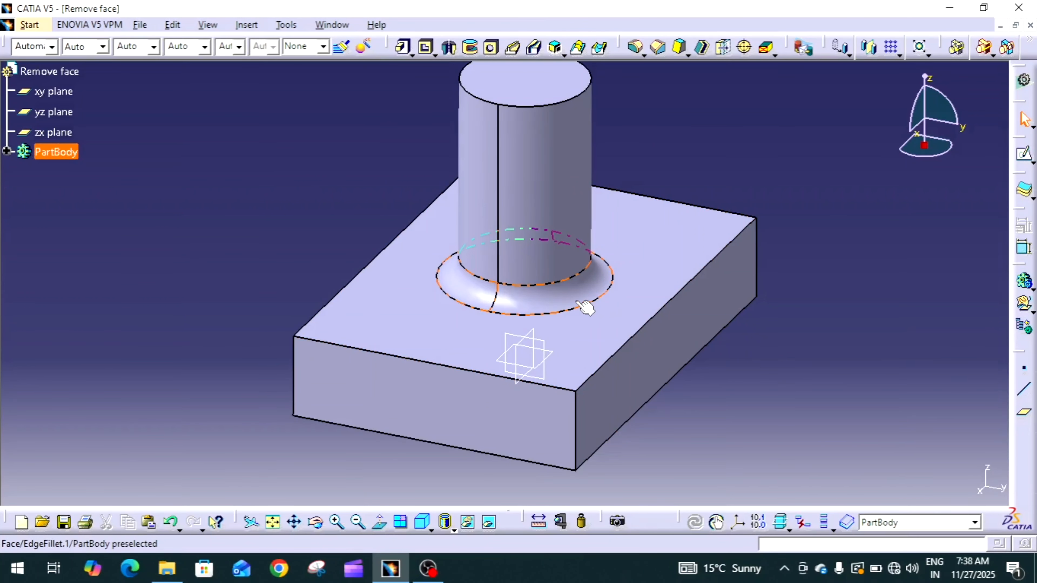
middle_drag(785, 292, 779, 323)
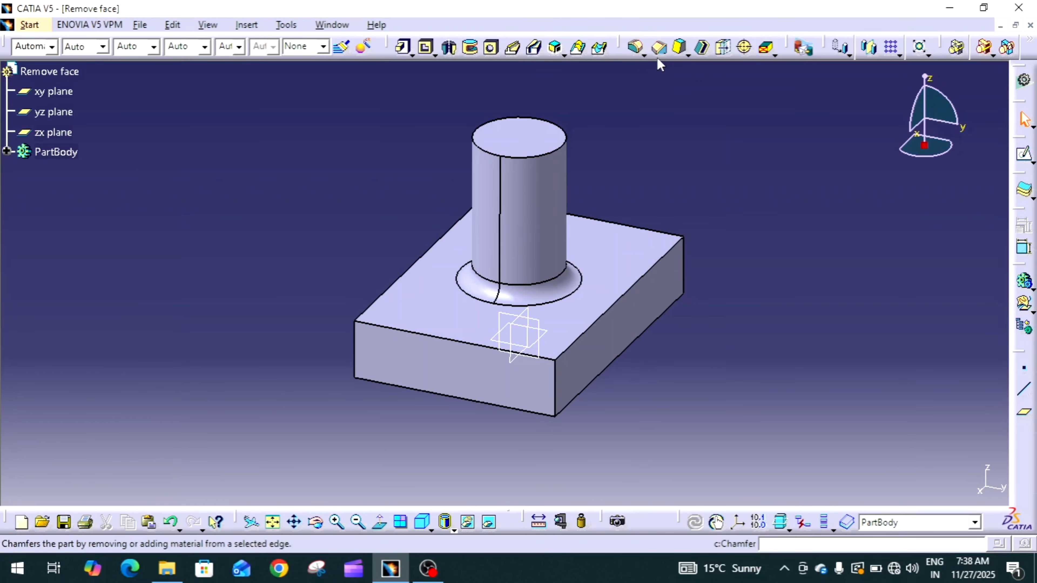
click(659, 49)
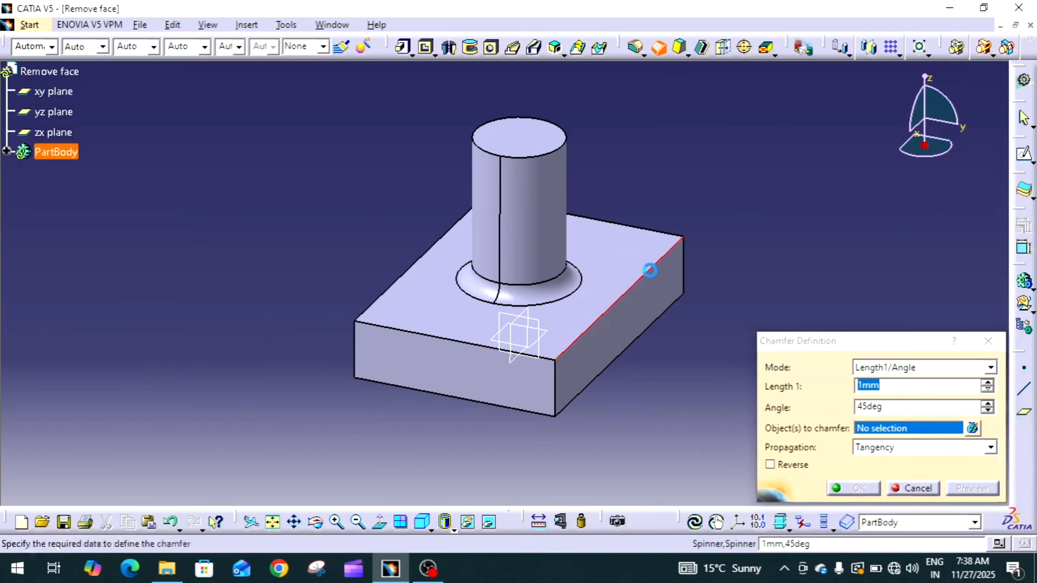
click(650, 269)
click(594, 221)
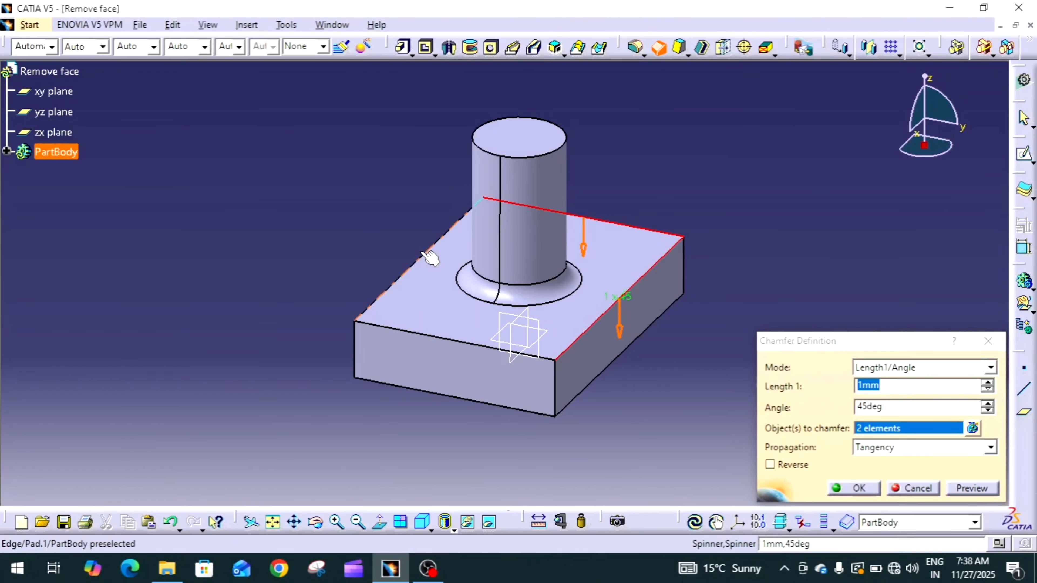
click(409, 269)
click(469, 341)
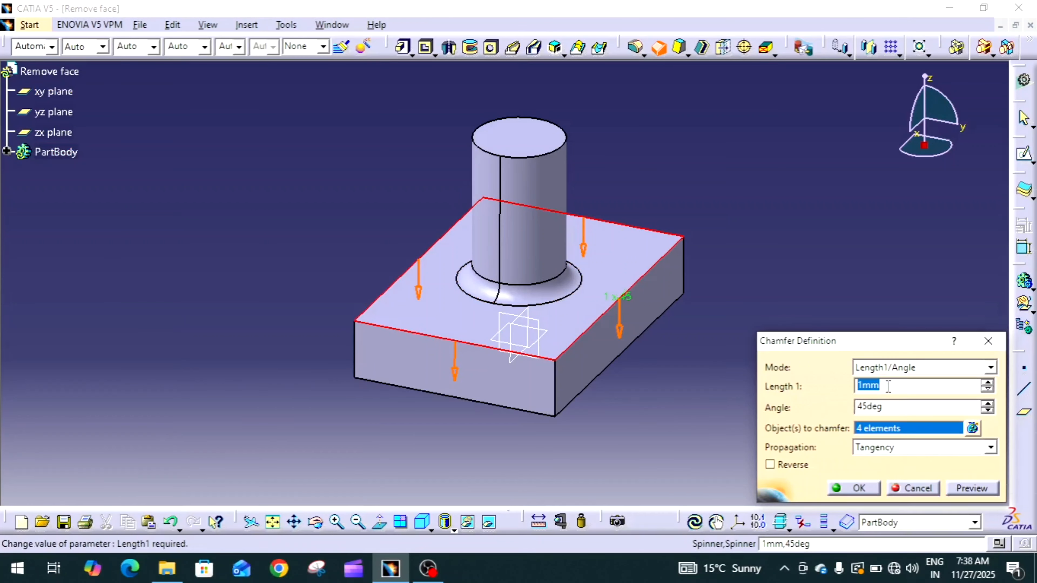
text(5)
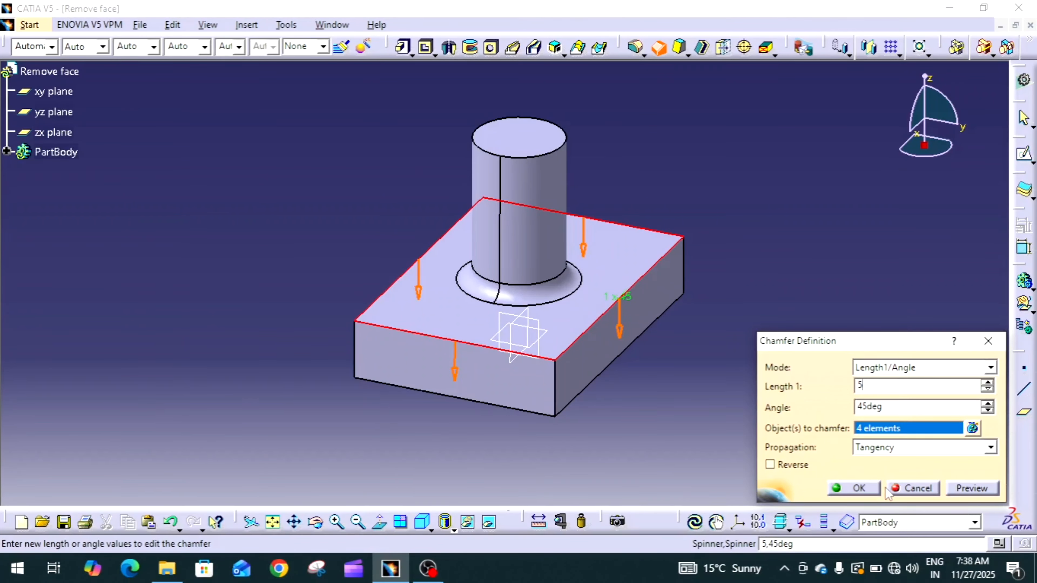
click(859, 490)
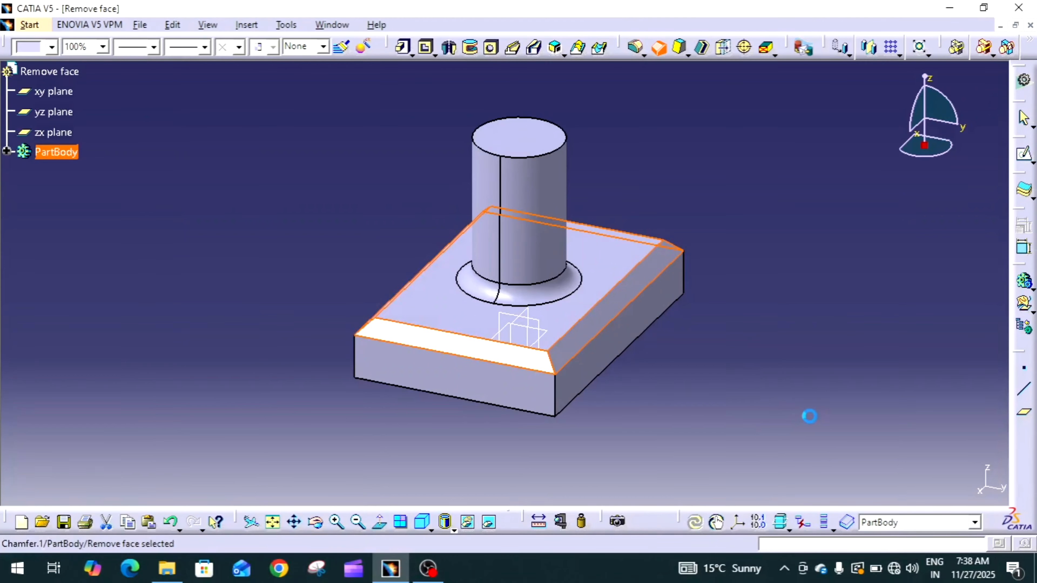
Use Remove Face to remove the fillet at the cylinder's base, keeping the cylinder's side face and the block's top face.
middle_drag(667, 324, 690, 294)
middle_drag(777, 322, 790, 307)
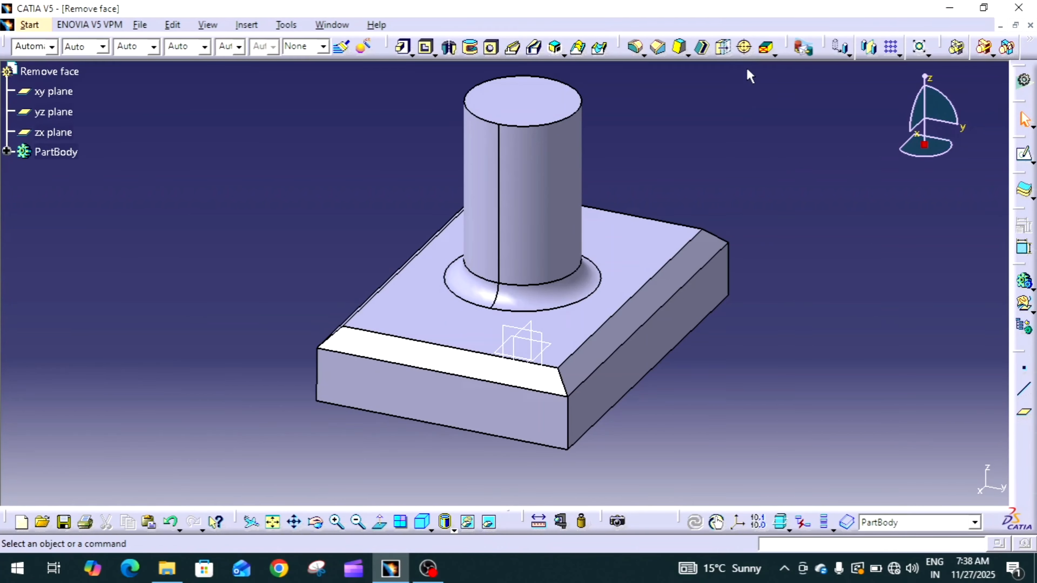
click(765, 53)
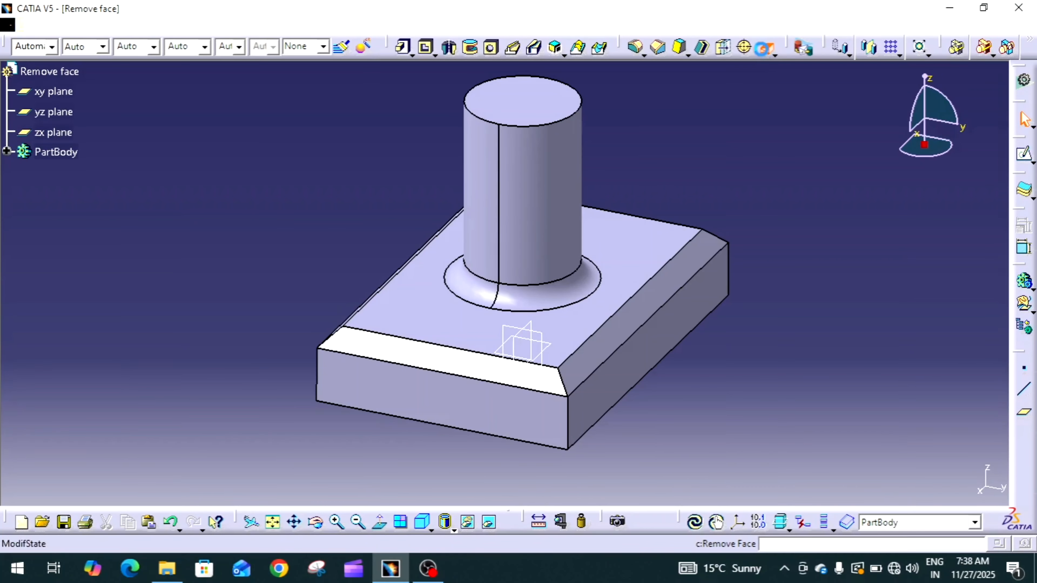
drag(821, 395, 822, 241)
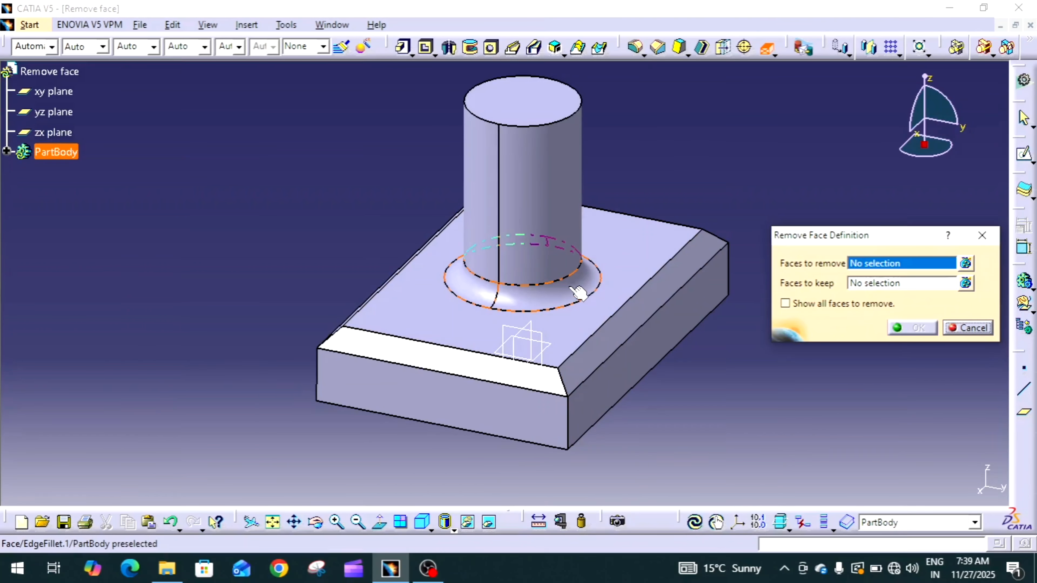
click(580, 292)
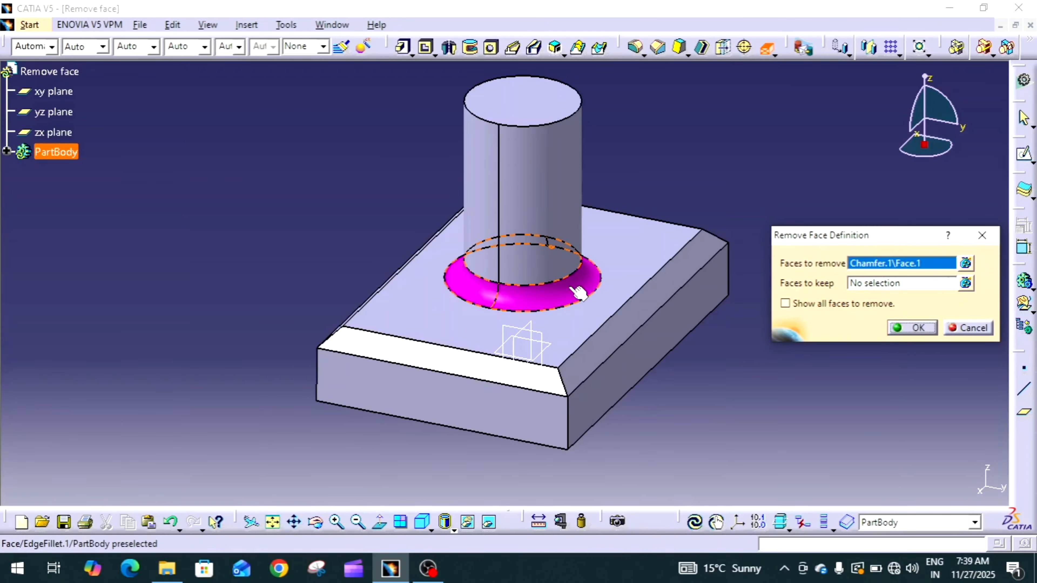
click(867, 287)
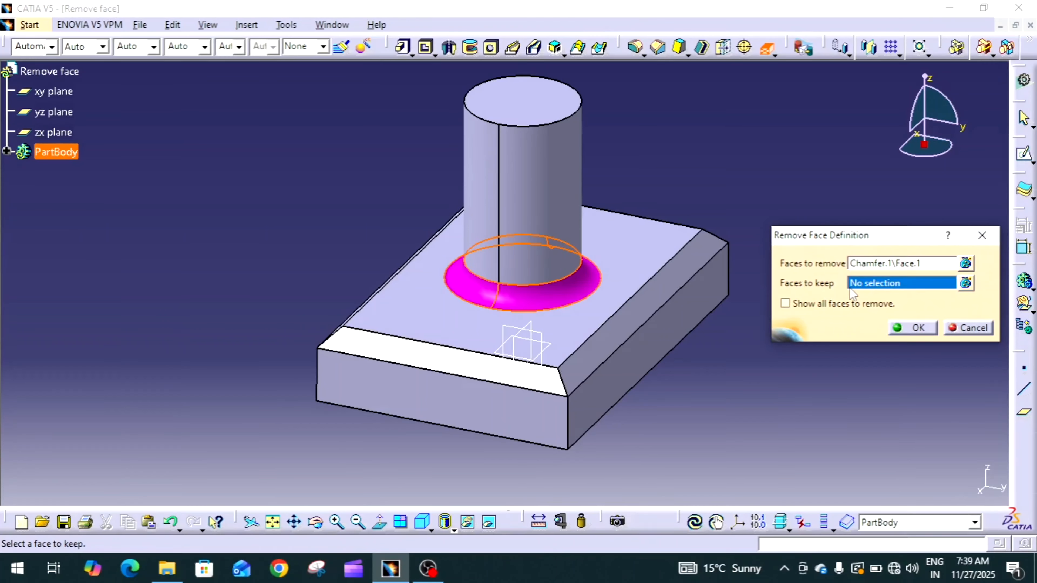
click(556, 216)
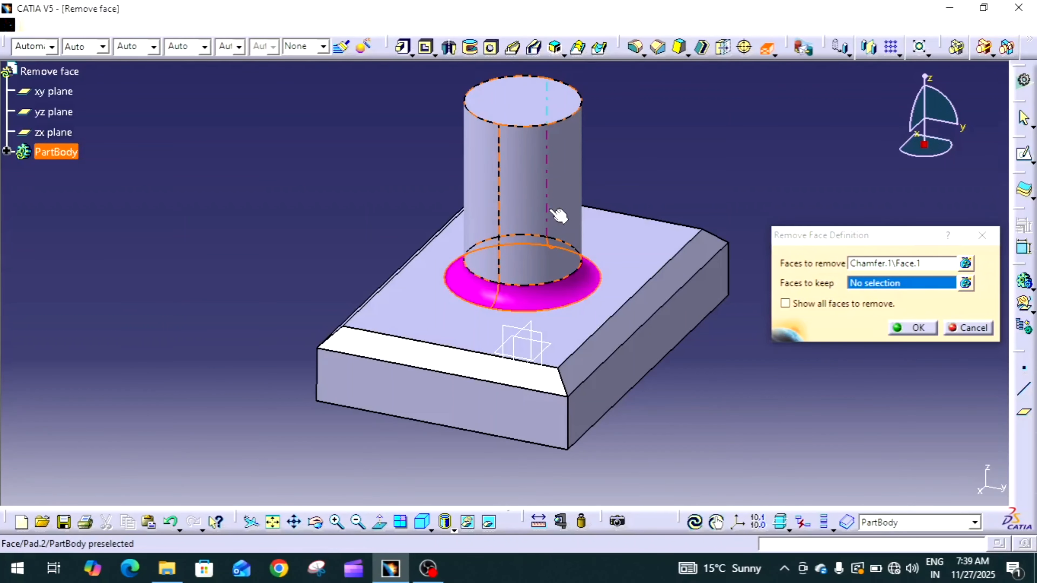
click(580, 333)
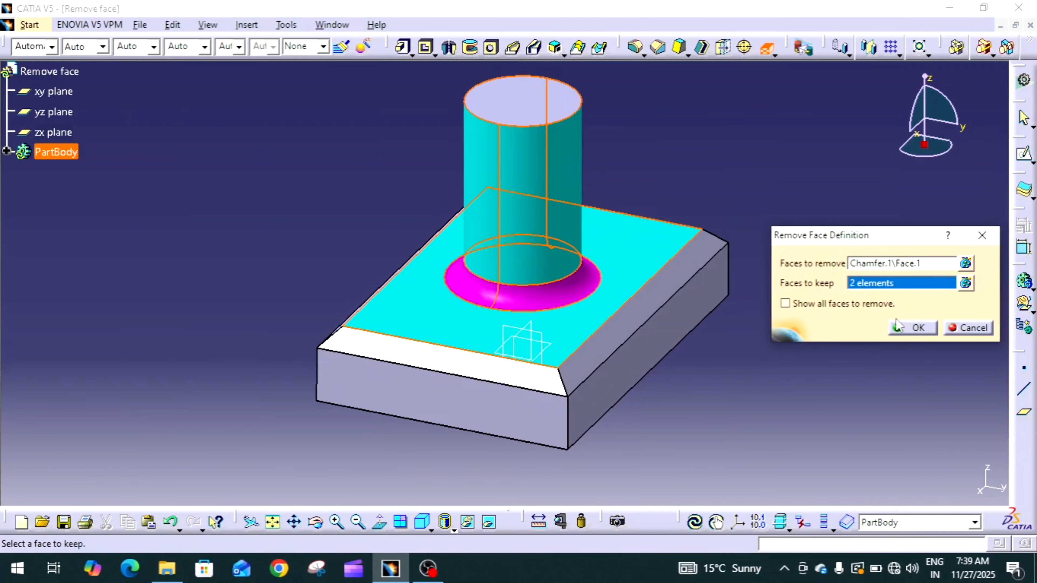
click(915, 328)
Expand the PartBody tree and try to remove one chamfer face with Remove Face, keeping the block's top face and the adjacent side face.
middle_drag(900, 329, 871, 337)
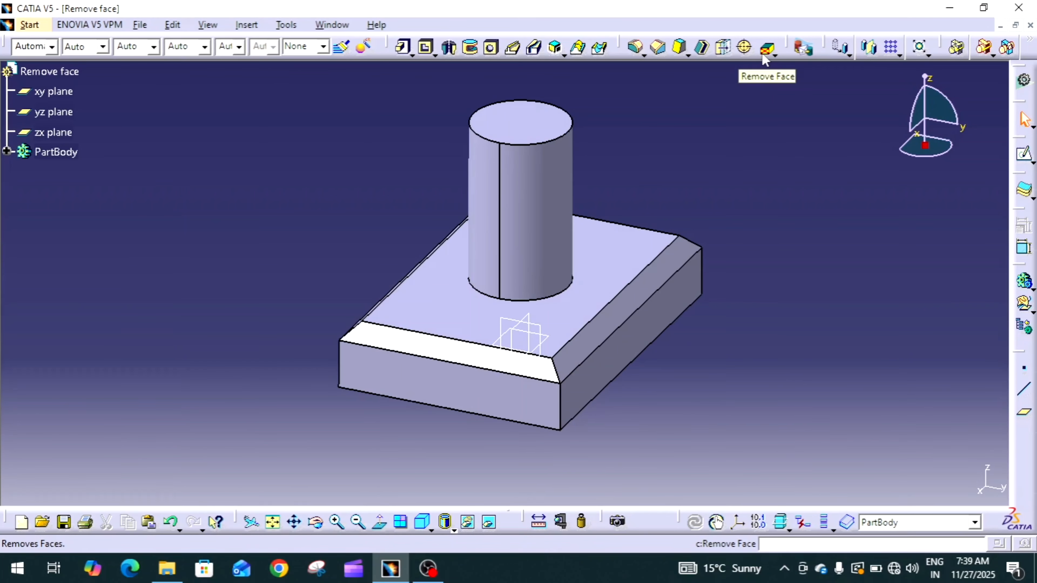
click(6, 151)
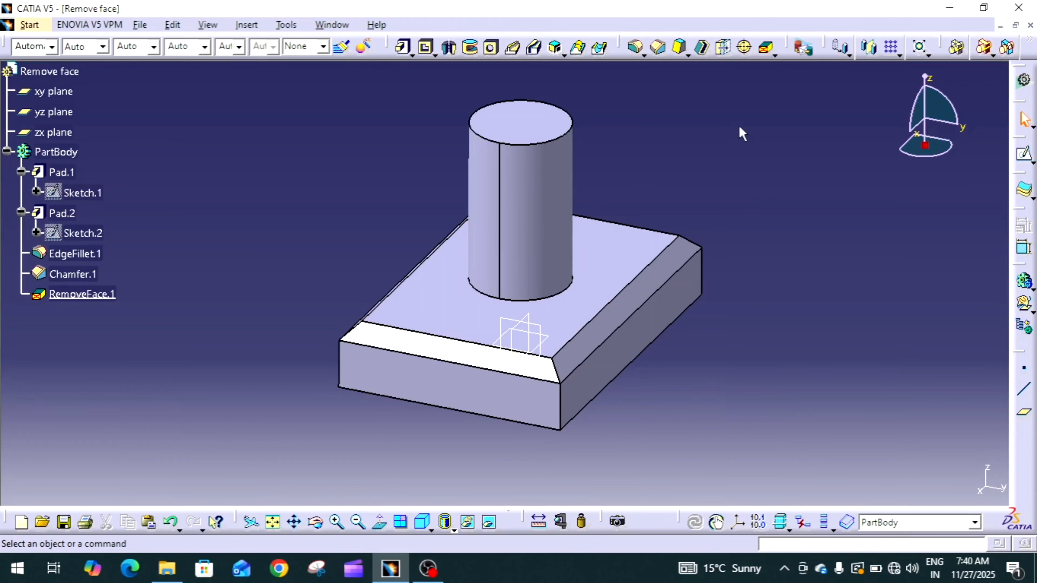
click(766, 50)
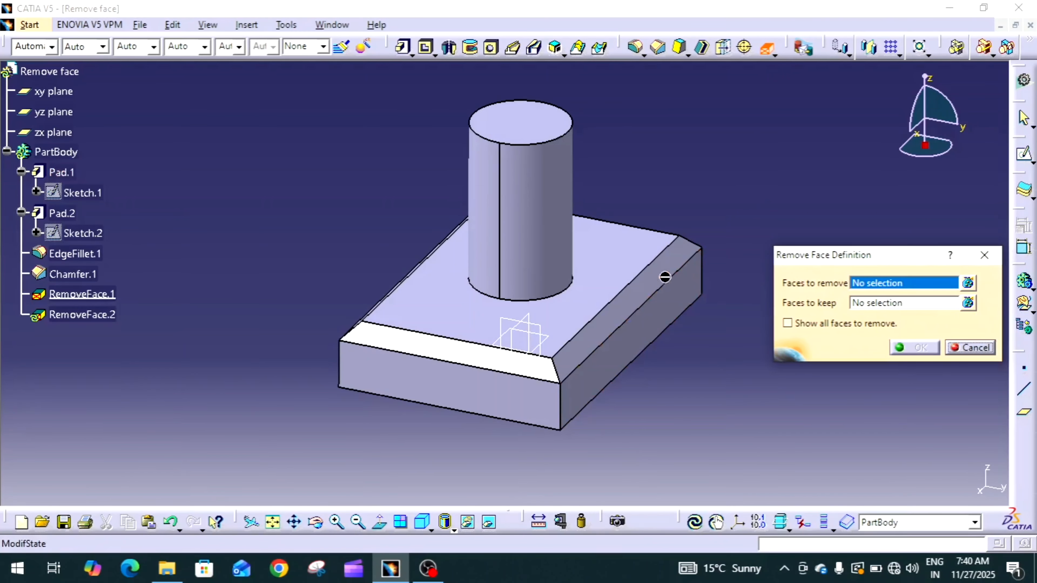
click(653, 291)
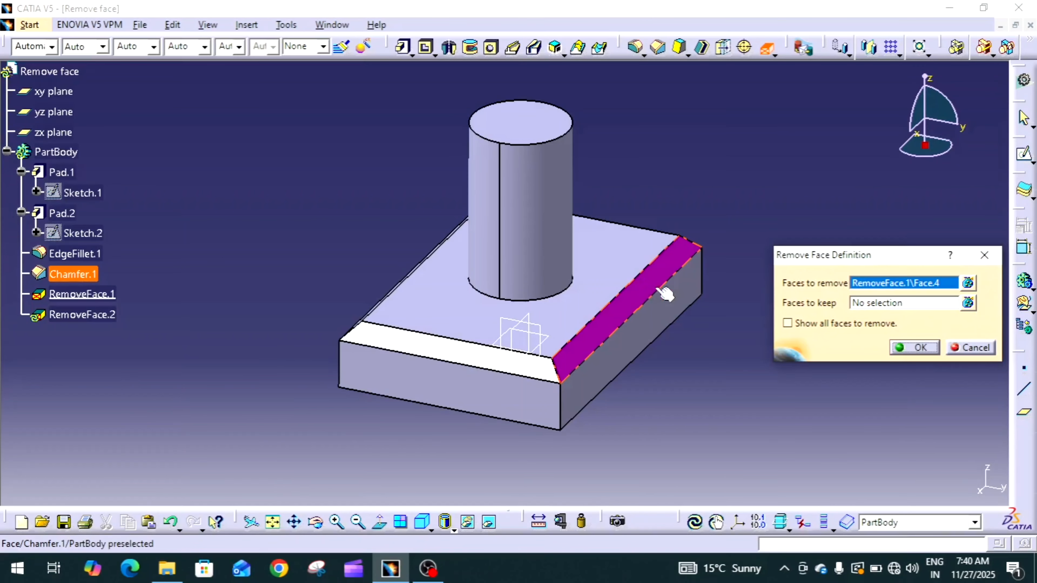
click(902, 303)
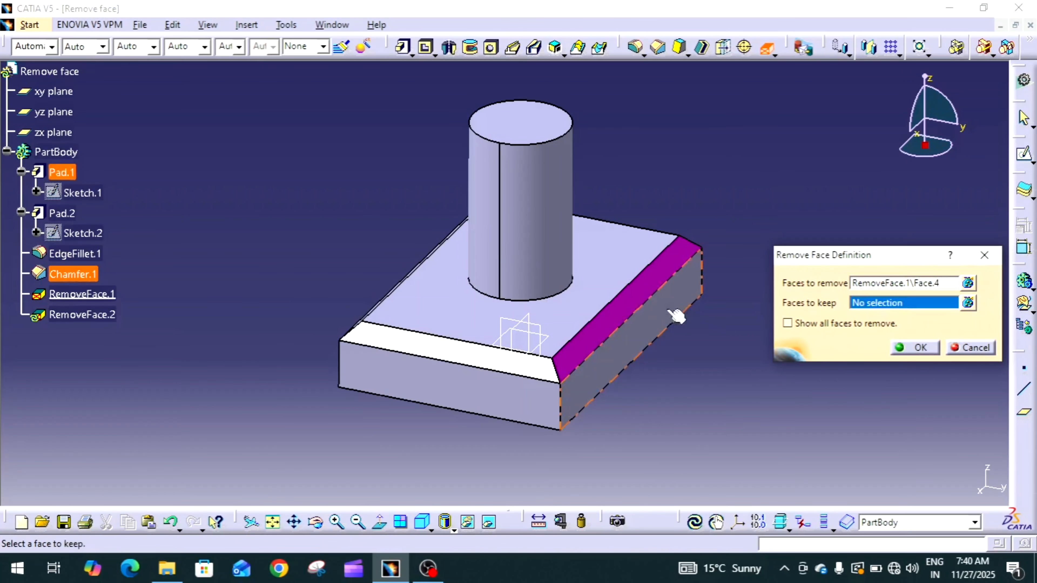
click(590, 314)
click(601, 370)
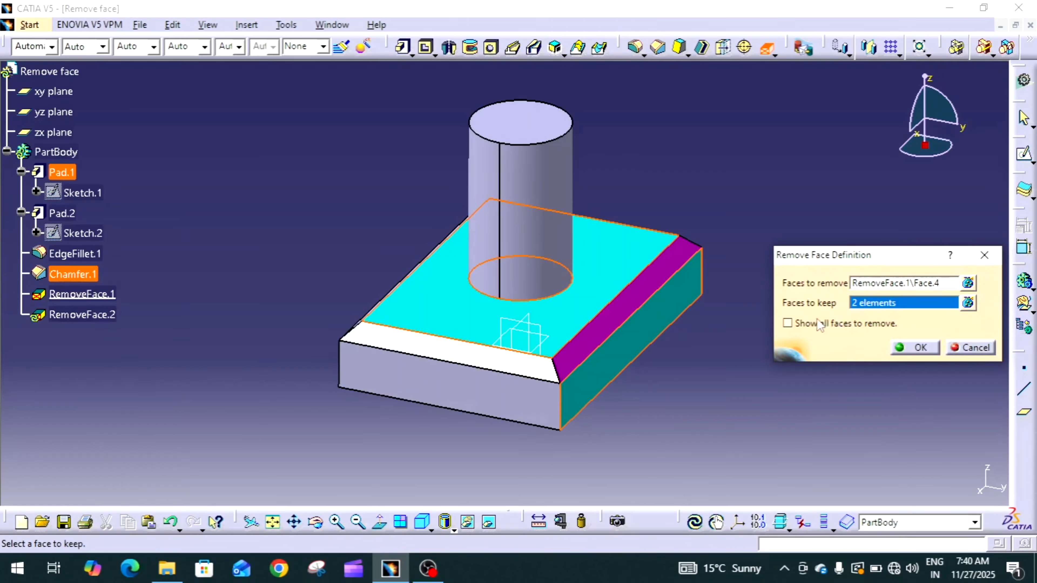
click(908, 348)
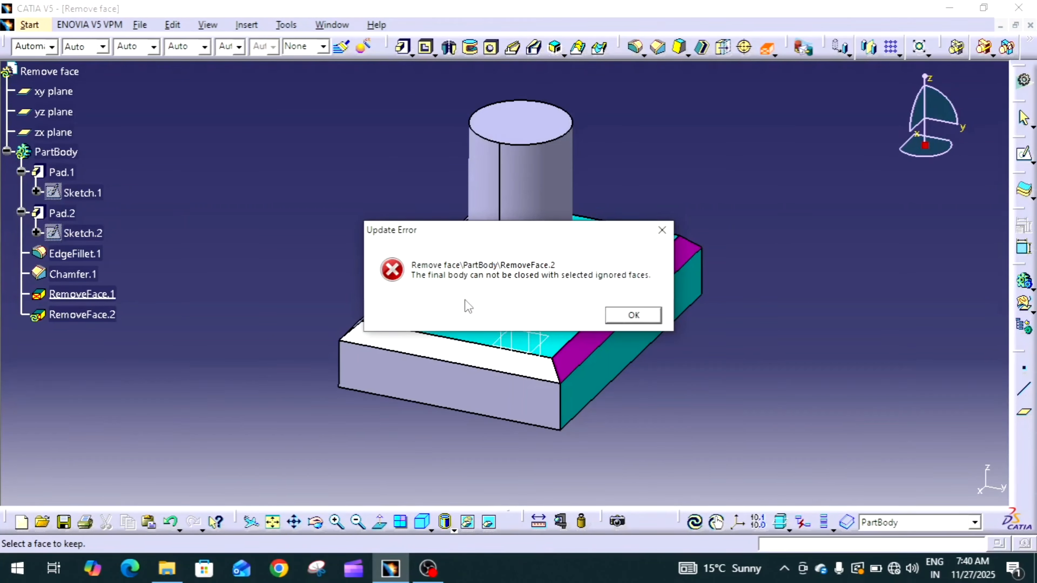
click(629, 319)
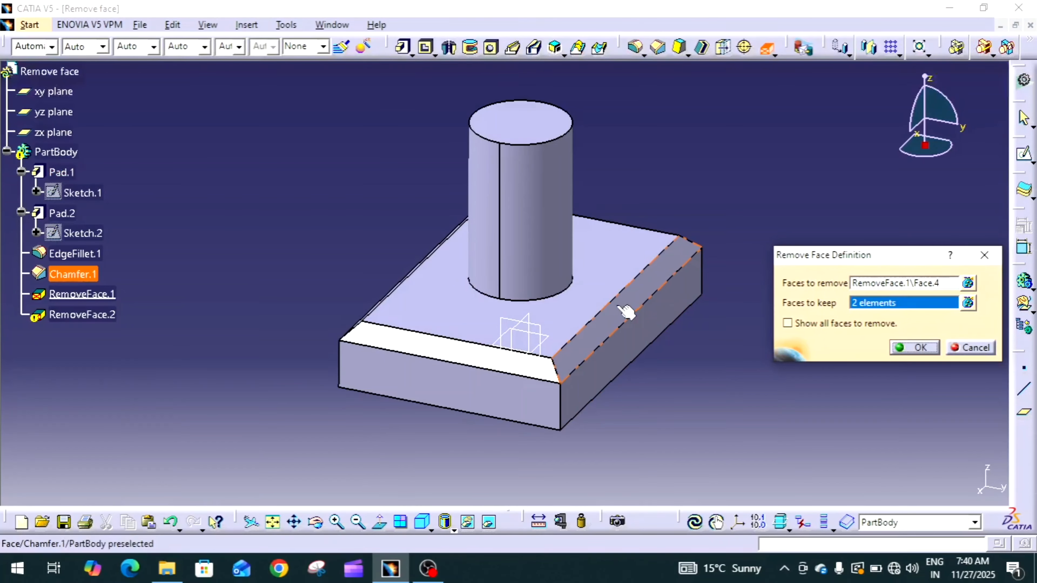
Select all four chamfer faces as the faces to remove and try applying the removal with the two kept faces.
click(860, 286)
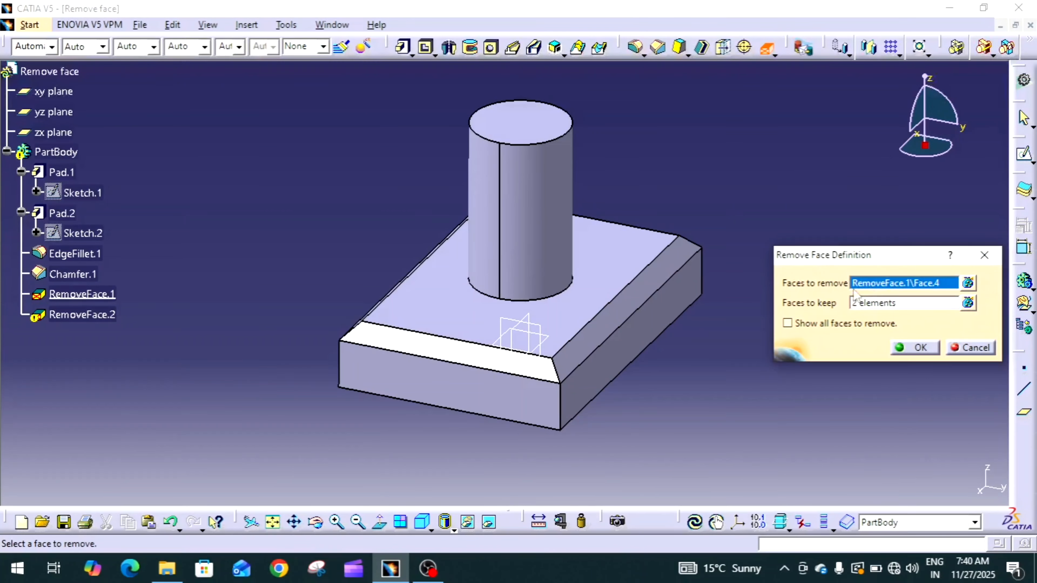
click(611, 325)
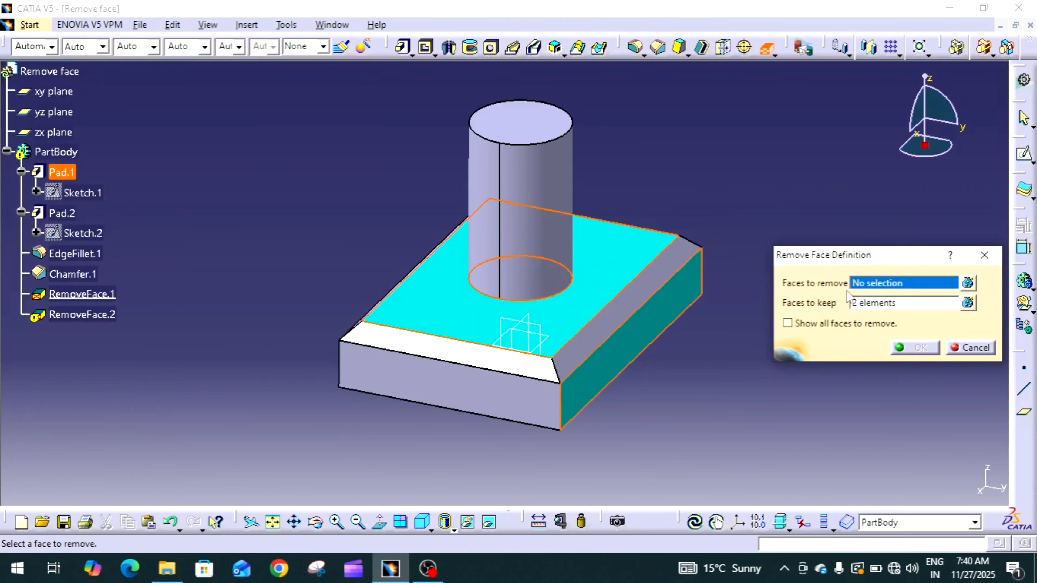
click(603, 326)
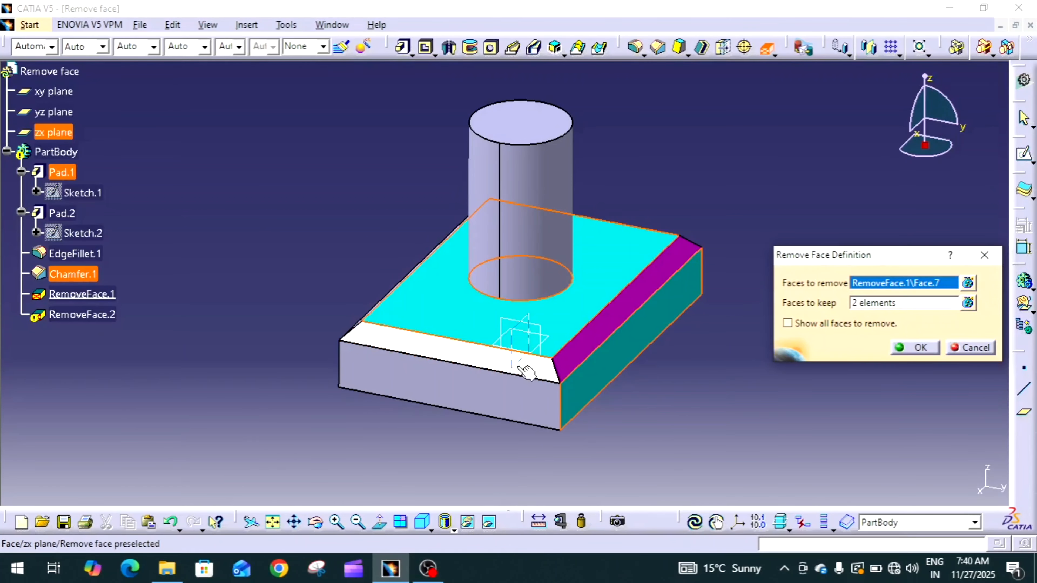
click(493, 364)
middle_drag(370, 329, 528, 314)
click(355, 331)
middle_drag(323, 275, 475, 307)
click(239, 361)
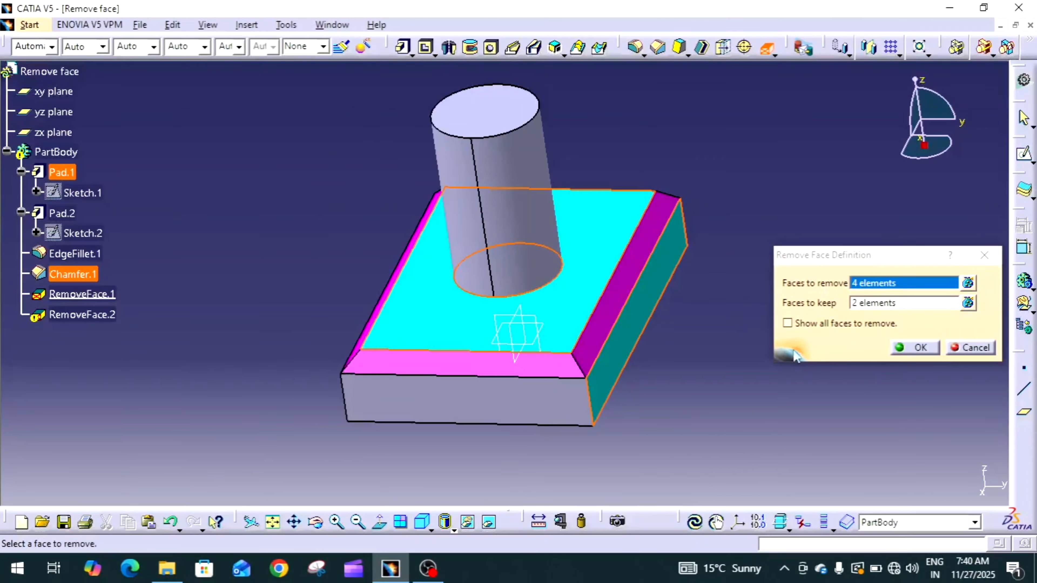
click(916, 348)
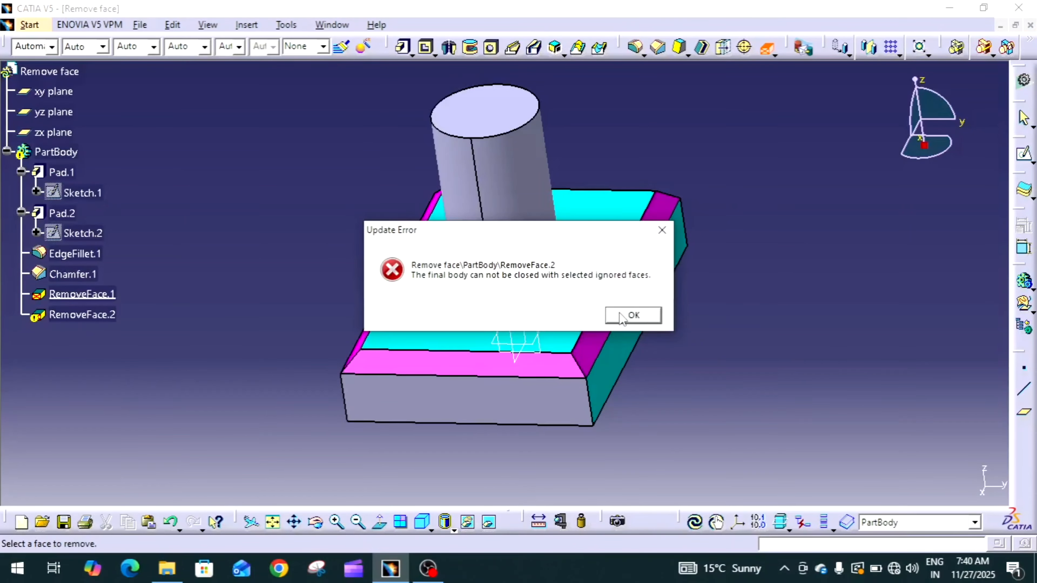
click(631, 318)
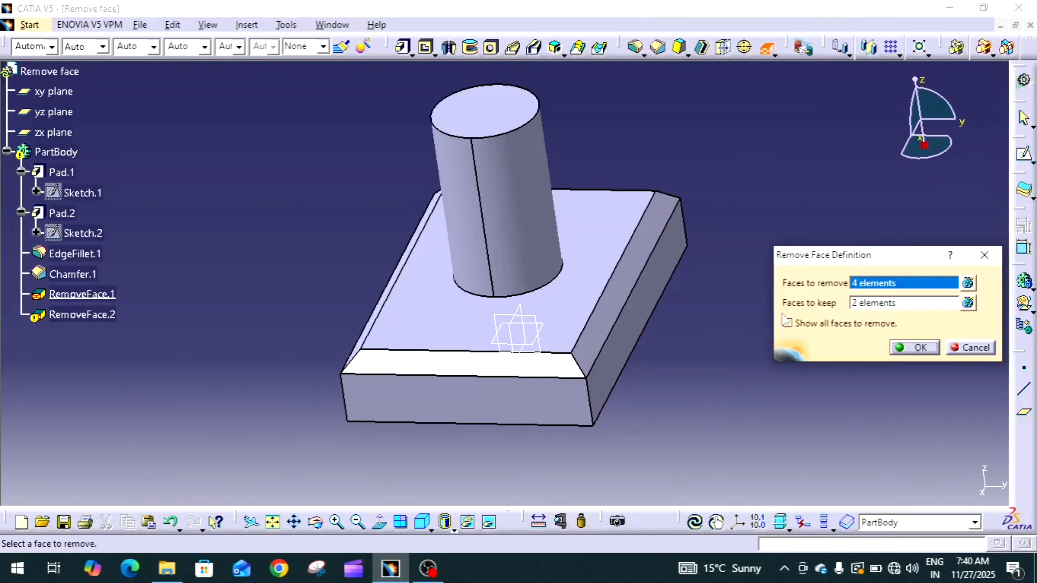
Add the block's three remaining side faces to the faces to keep and apply the removal of all four chamfer faces.
click(619, 315)
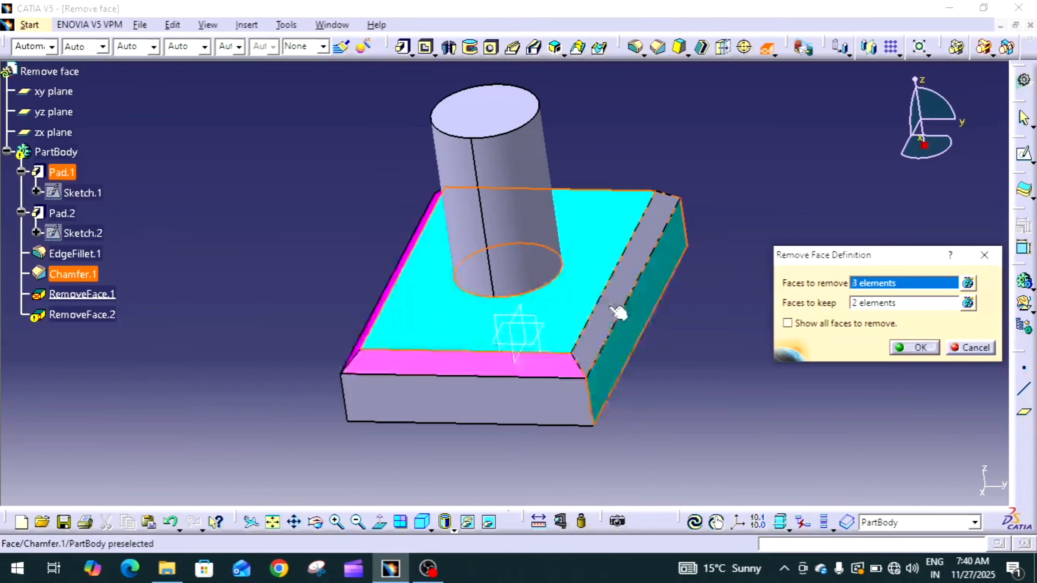
click(617, 285)
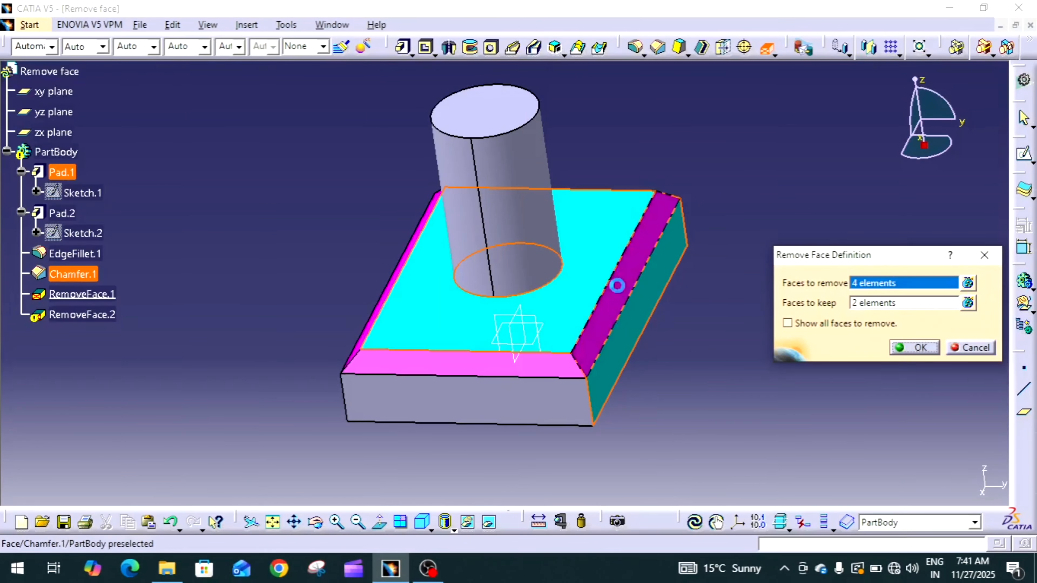
click(864, 305)
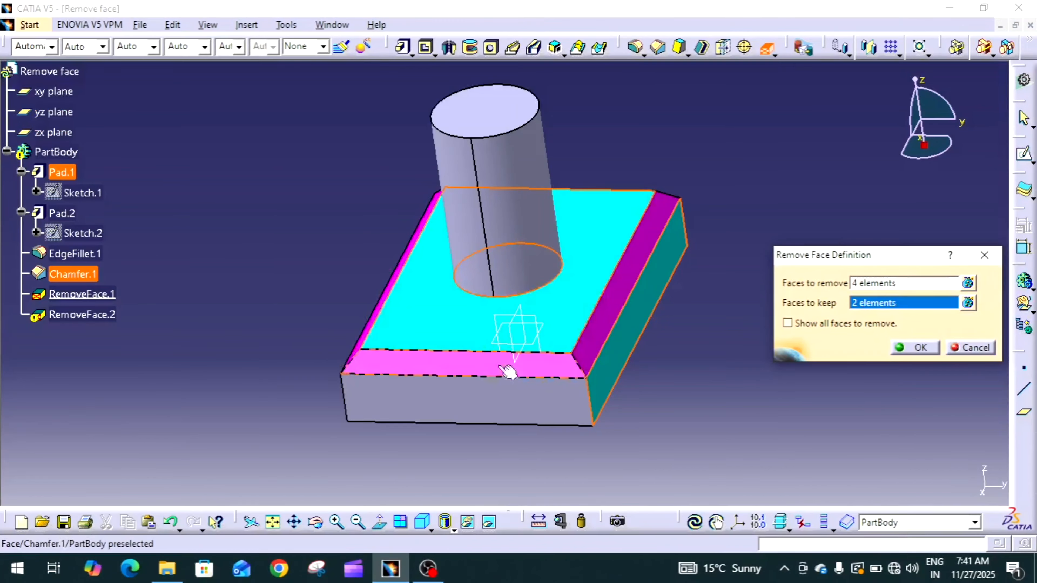
middle_drag(507, 371, 581, 339)
click(545, 389)
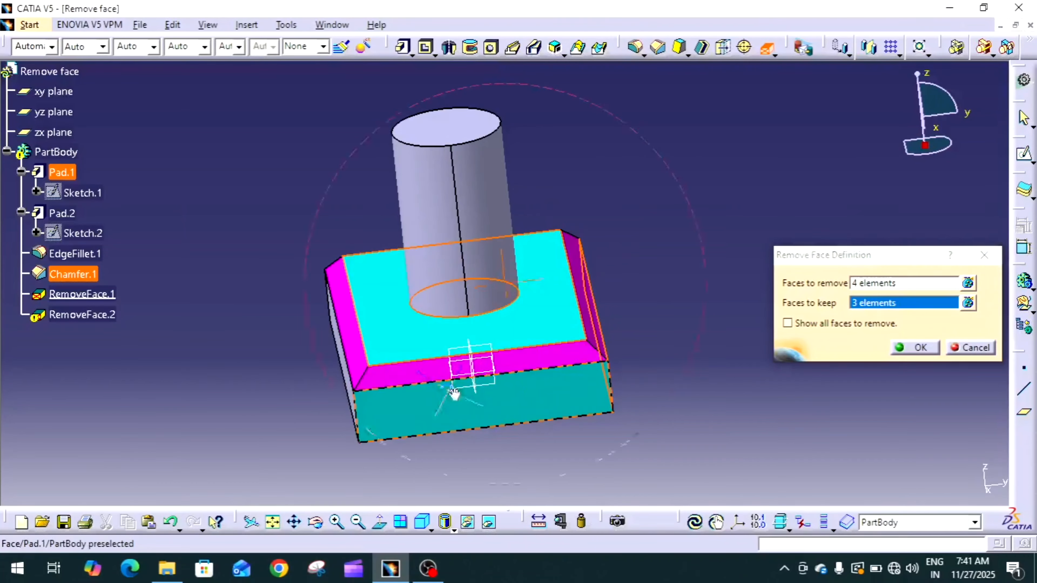
middle_drag(545, 389, 417, 428)
click(391, 441)
middle_drag(335, 402, 558, 366)
middle_drag(482, 389, 610, 285)
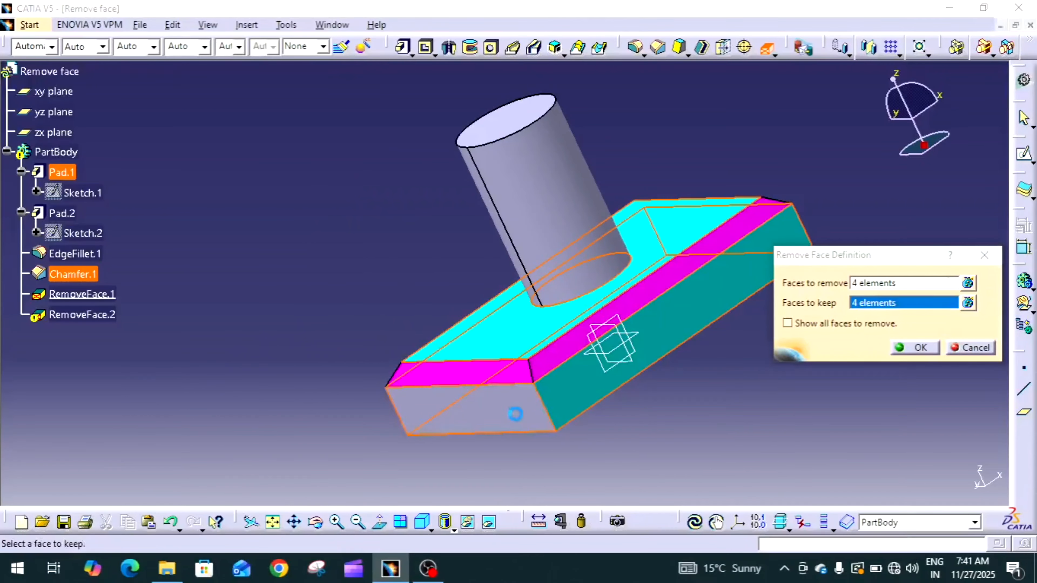
click(534, 429)
middle_drag(534, 429, 421, 353)
click(904, 348)
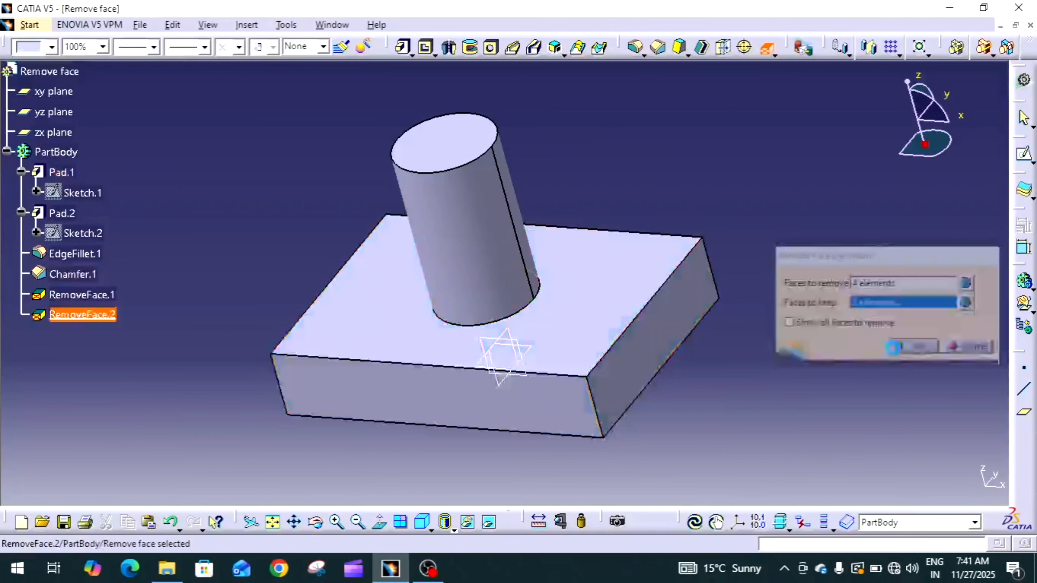
middle_drag(808, 358, 653, 296)
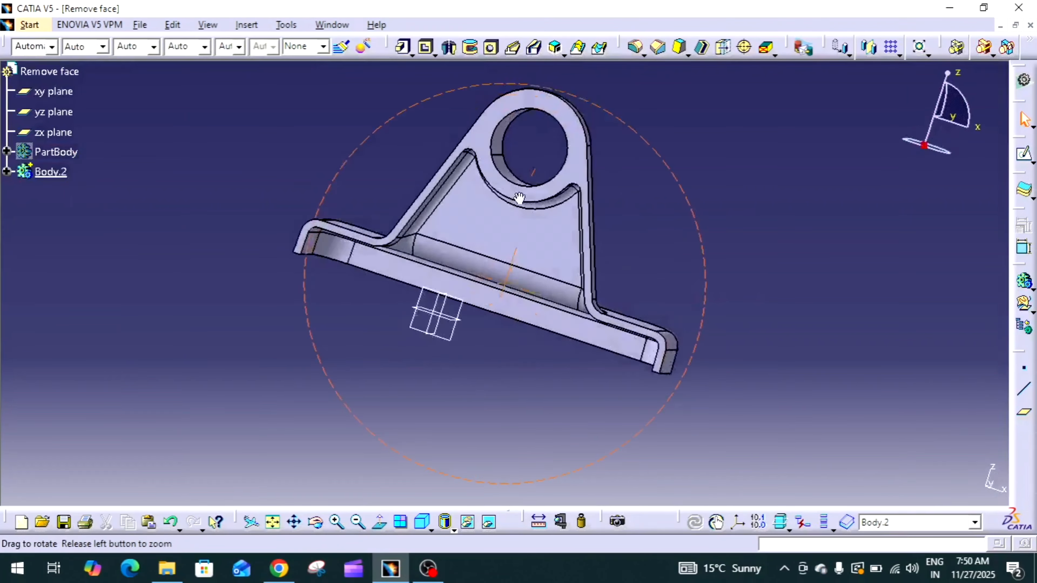
Start Remove Face on the bracket, removing the recessed triangular pocket face and keeping the narrow rim face along the base.
middle_drag(523, 199, 545, 127)
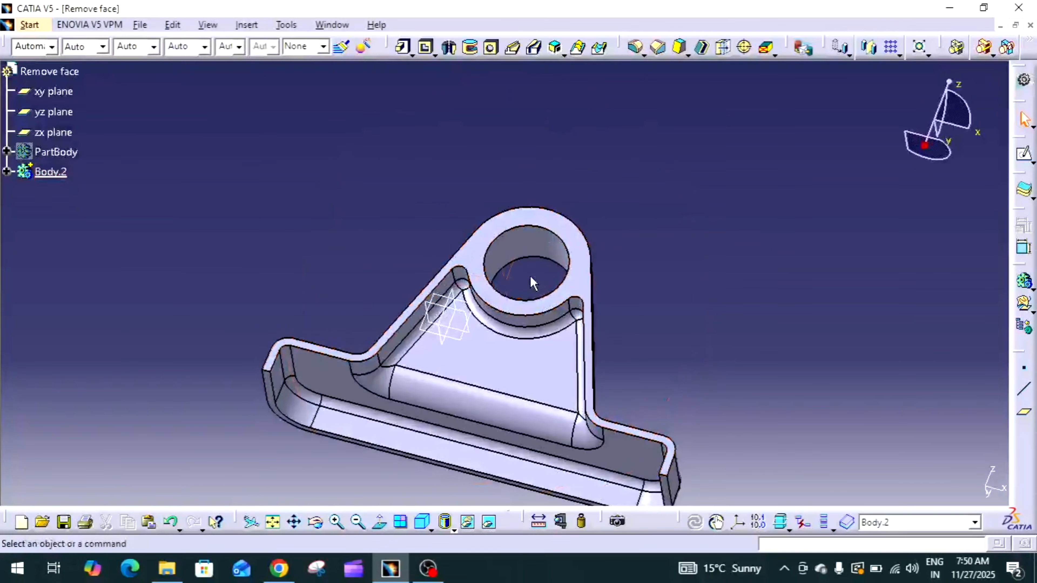
middle_drag(530, 275, 590, 164)
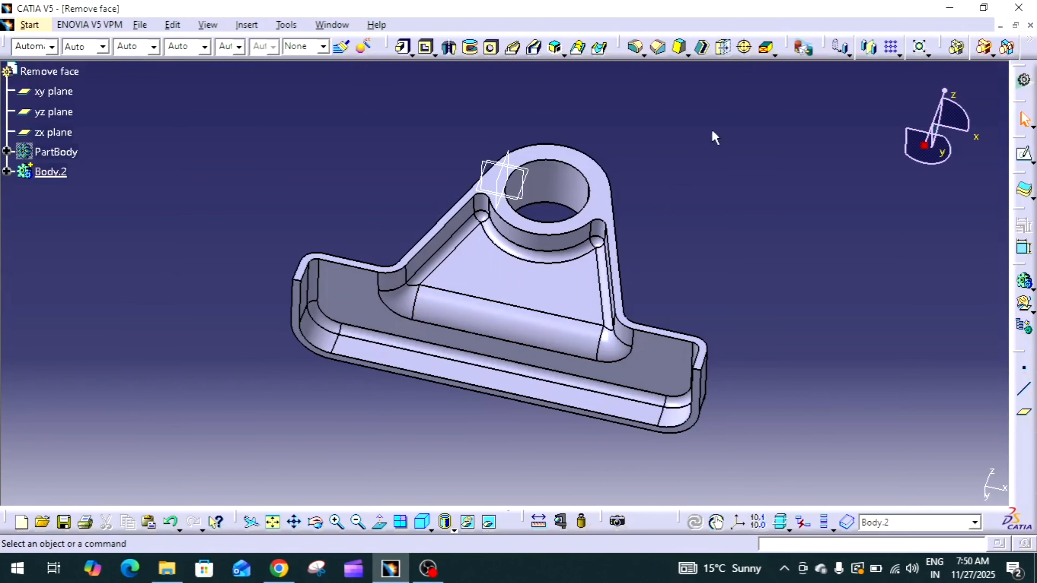
click(767, 55)
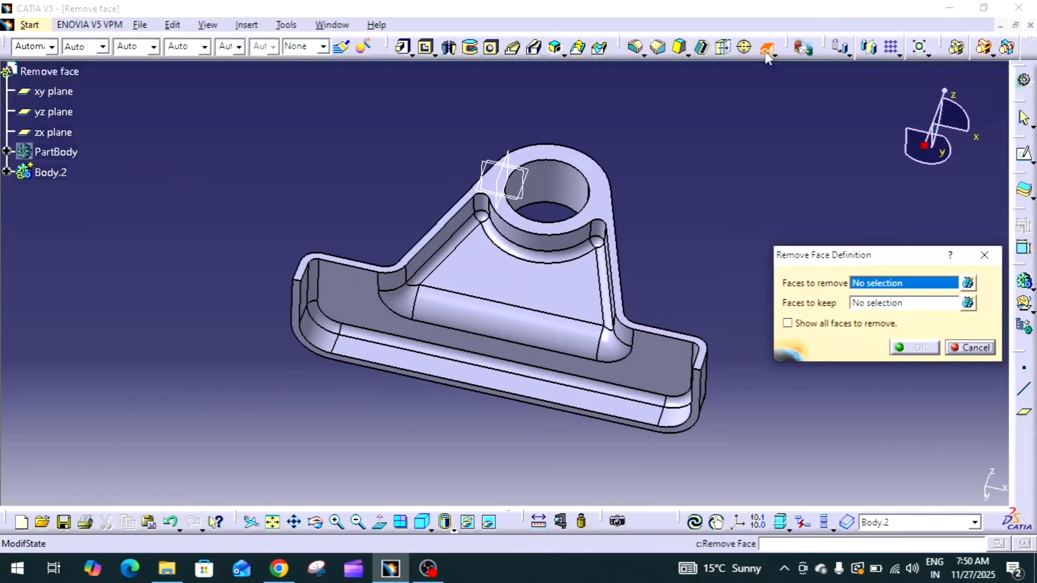
click(516, 288)
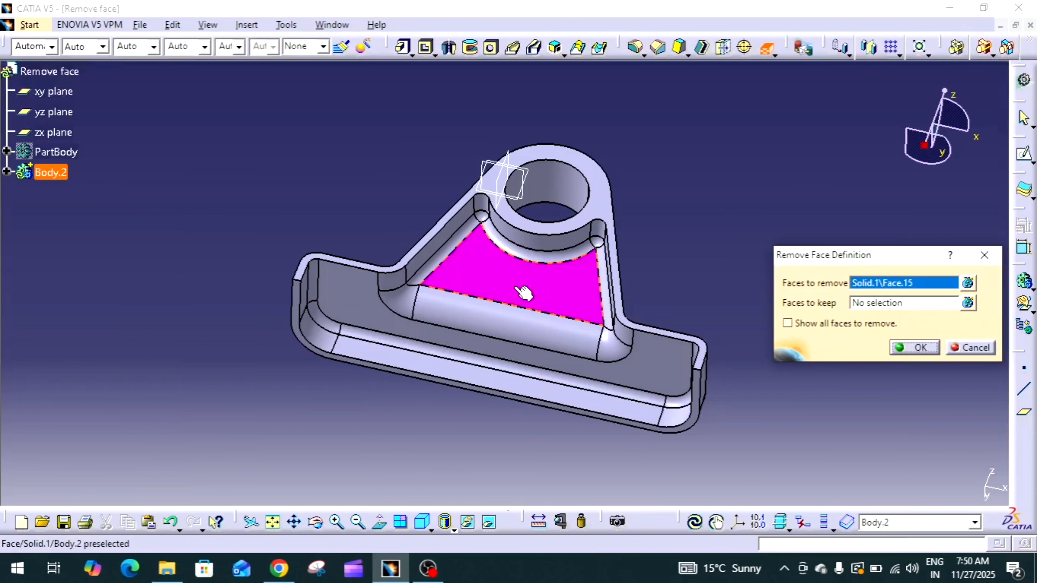
middle_drag(497, 310, 512, 272)
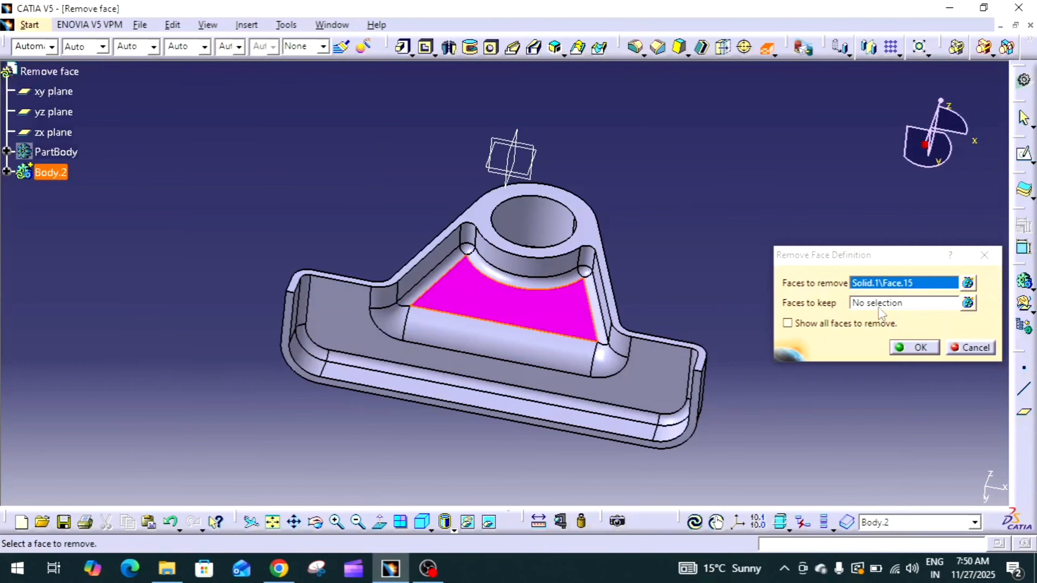
click(867, 304)
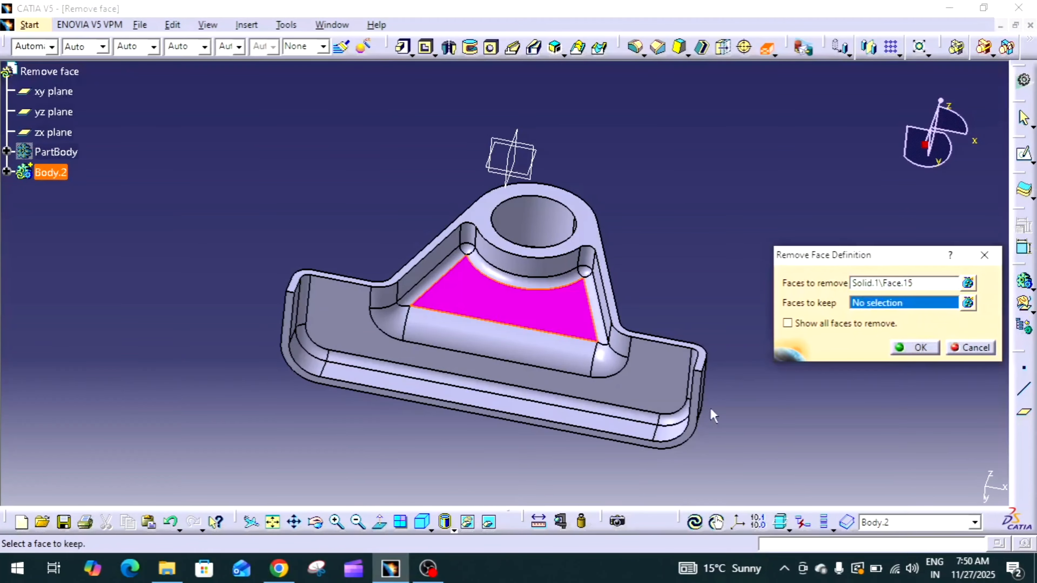
middle_drag(688, 450, 631, 262)
click(618, 384)
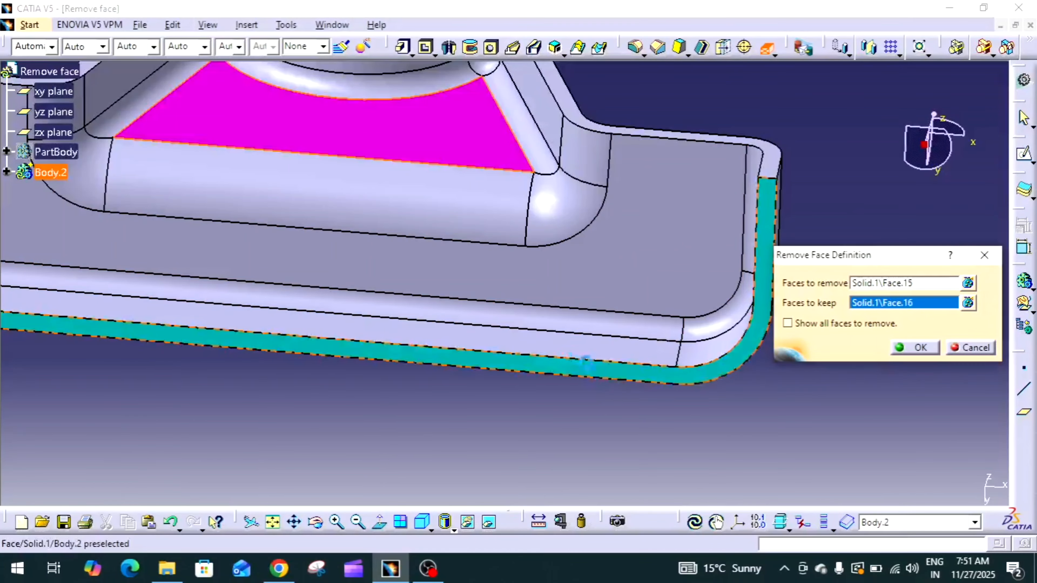
middle_drag(619, 384, 493, 309)
middle_drag(536, 259, 549, 349)
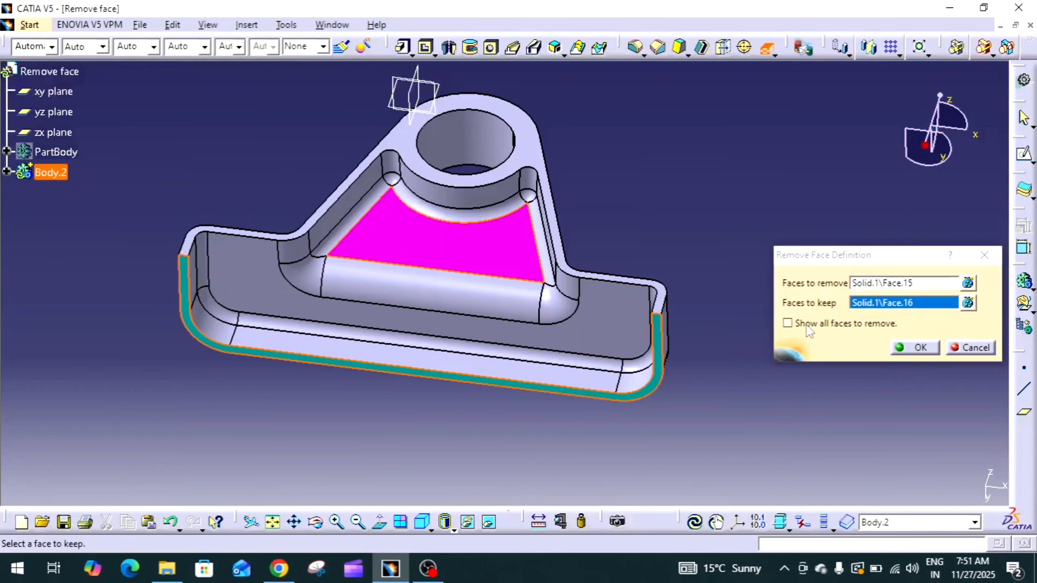
Show all faces to remove, also keep the bracket's rim face around the hole, and apply the removal to fill the pocket.
click(796, 323)
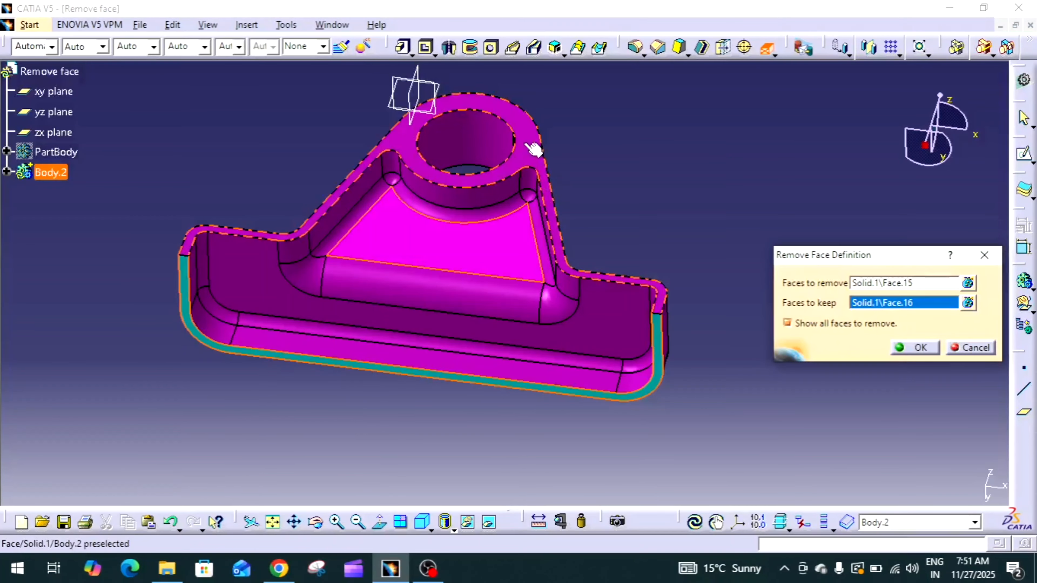
click(537, 147)
middle_drag(574, 162, 527, 229)
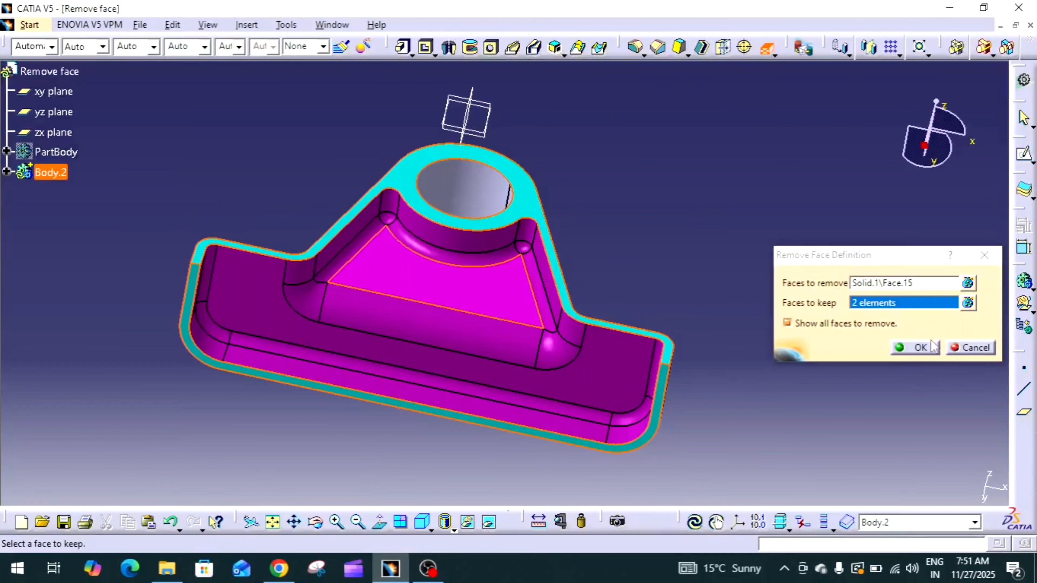
click(908, 348)
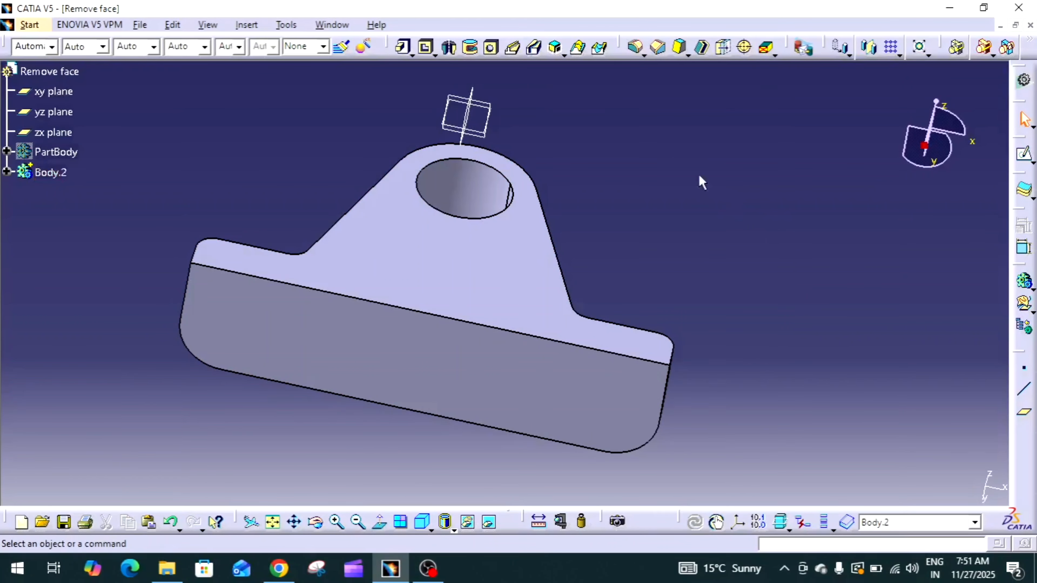
middle_drag(699, 178, 735, 242)
middle_drag(525, 298, 571, 296)
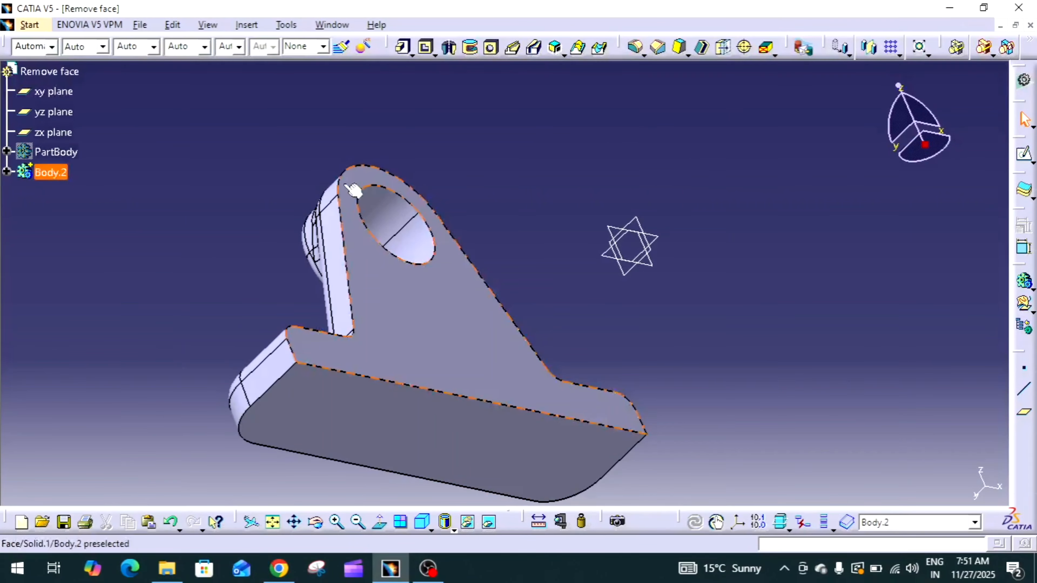
mouse_move(556, 301)
middle_down()
mouse_move(555, 315)
mouse_move(567, 313)
mouse_move(551, 357)
mouse_move(496, 351)
middle_up()
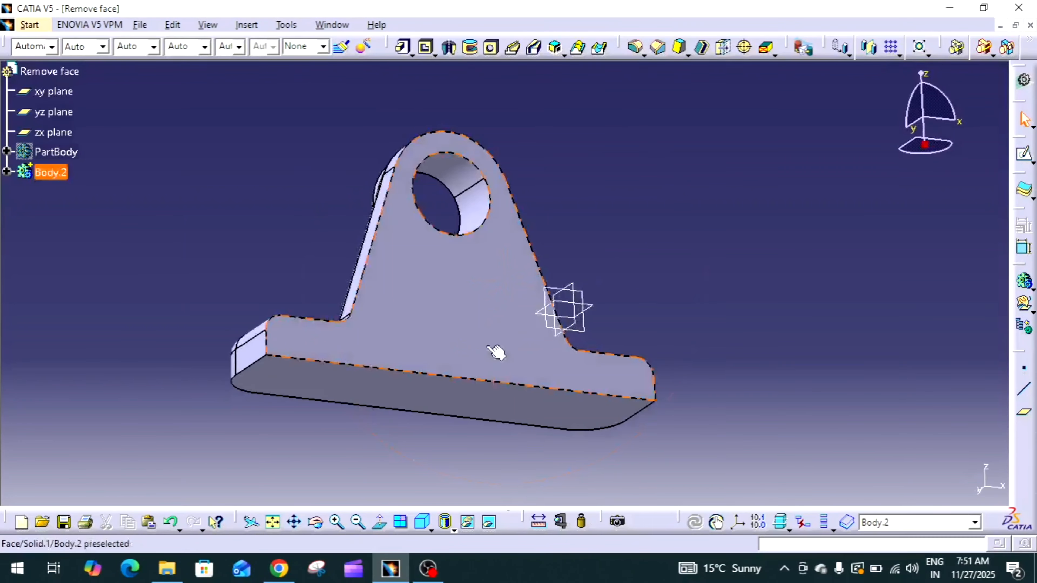
middle_drag(595, 251, 694, 228)
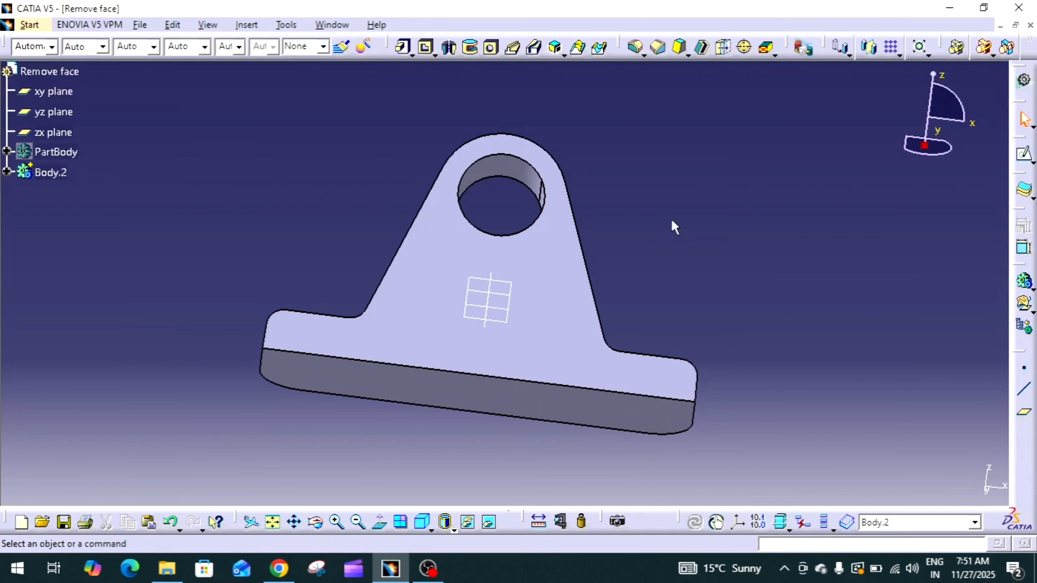
Remove the bracket's cylindrical hole face with Remove Face so that the through hole is filled.
middle_drag(672, 219, 588, 343)
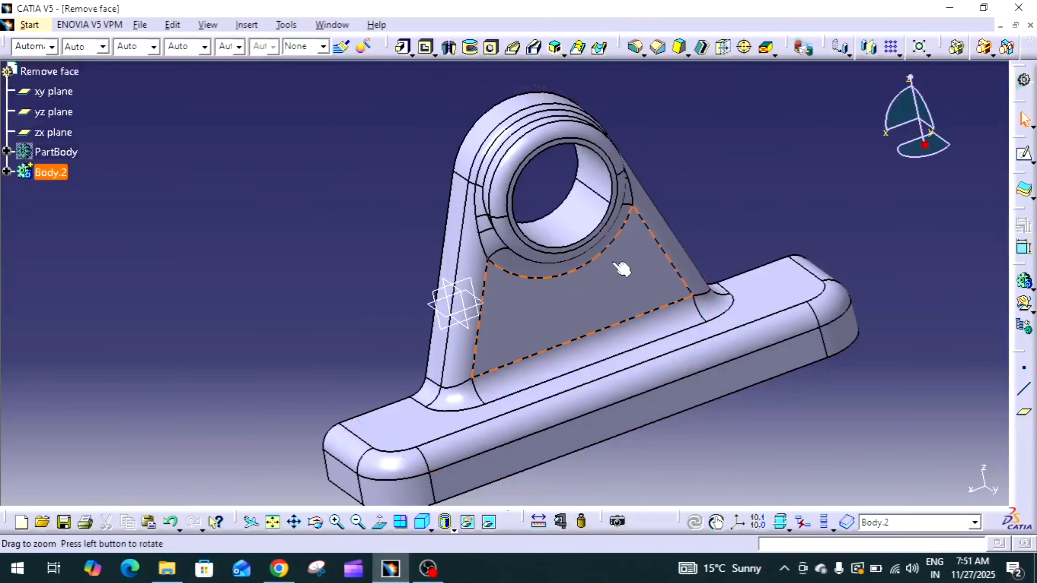
middle_drag(670, 132, 657, 173)
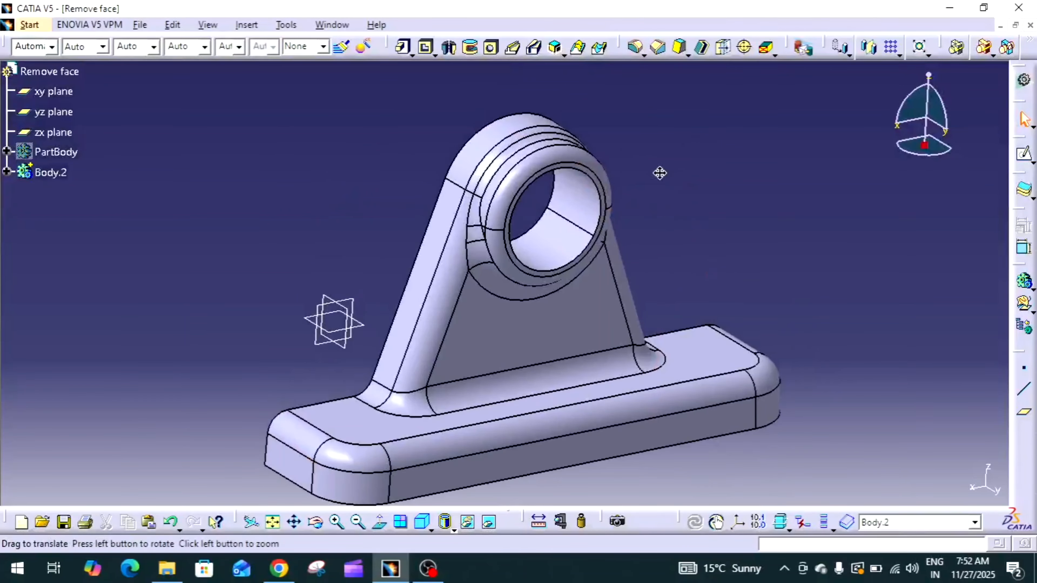
click(767, 50)
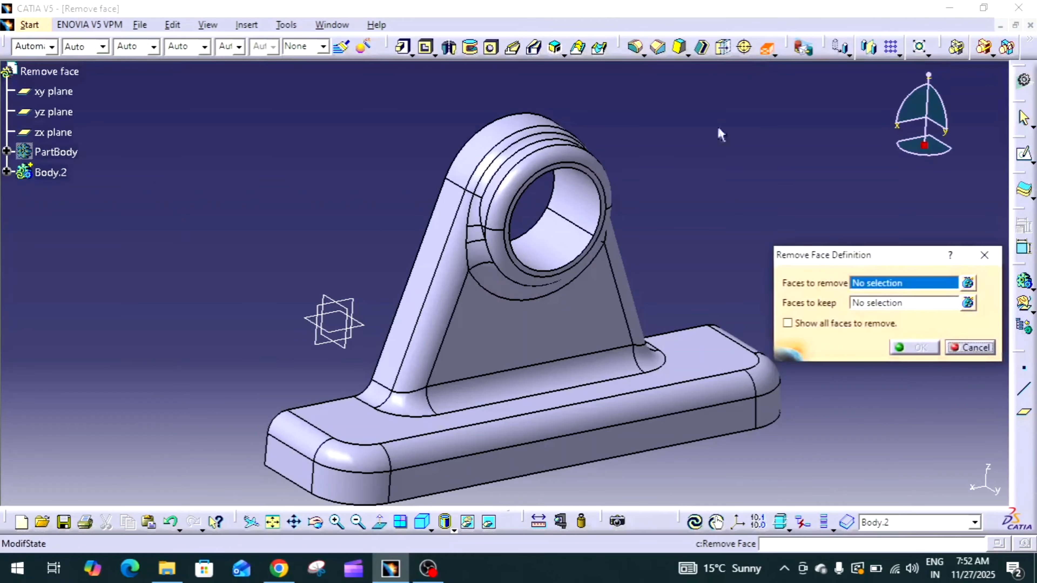
click(579, 249)
middle_drag(585, 245, 652, 269)
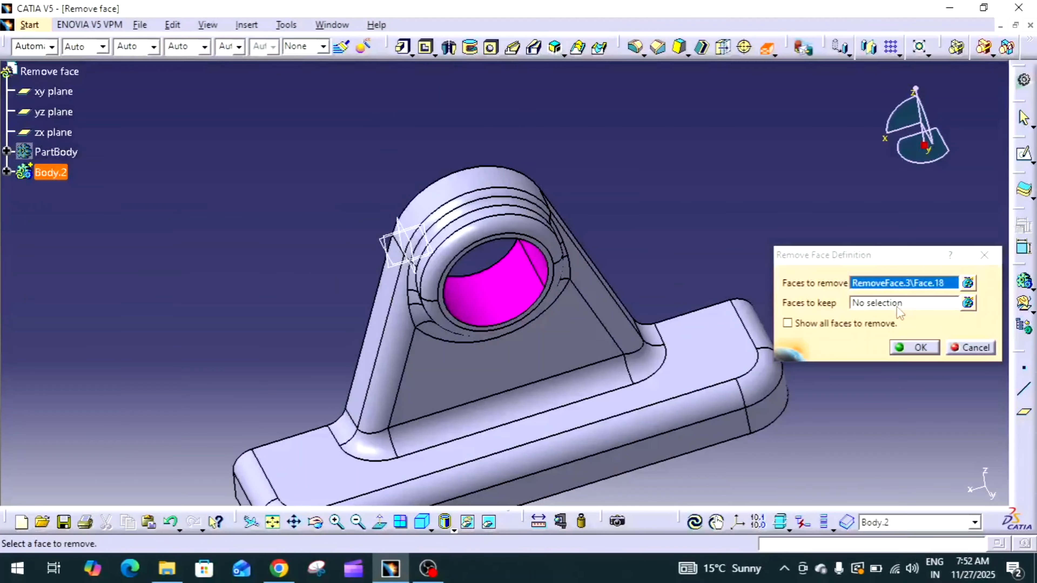
click(914, 347)
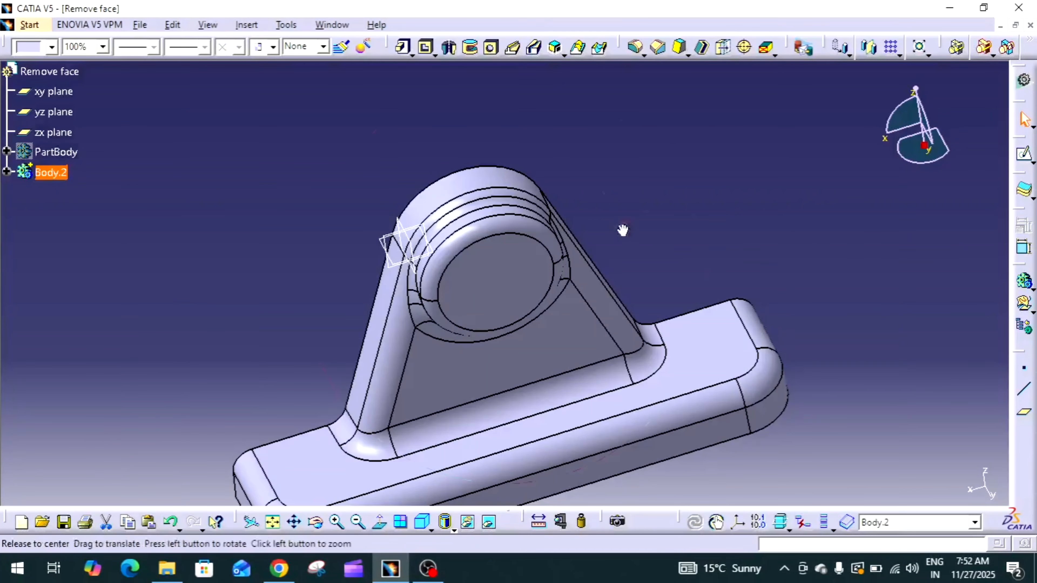
middle_drag(623, 230, 689, 241)
click(760, 190)
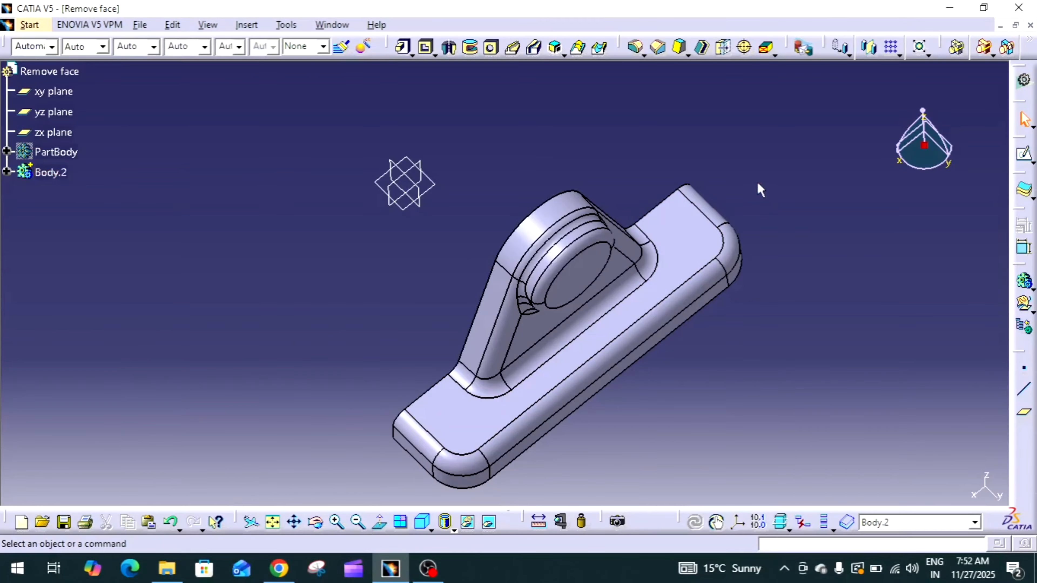
Start Remove Face and select the long straight fillet at the upright's foot plus the adjoining corner and side fillets at one end.
middle_drag(537, 350, 471, 297)
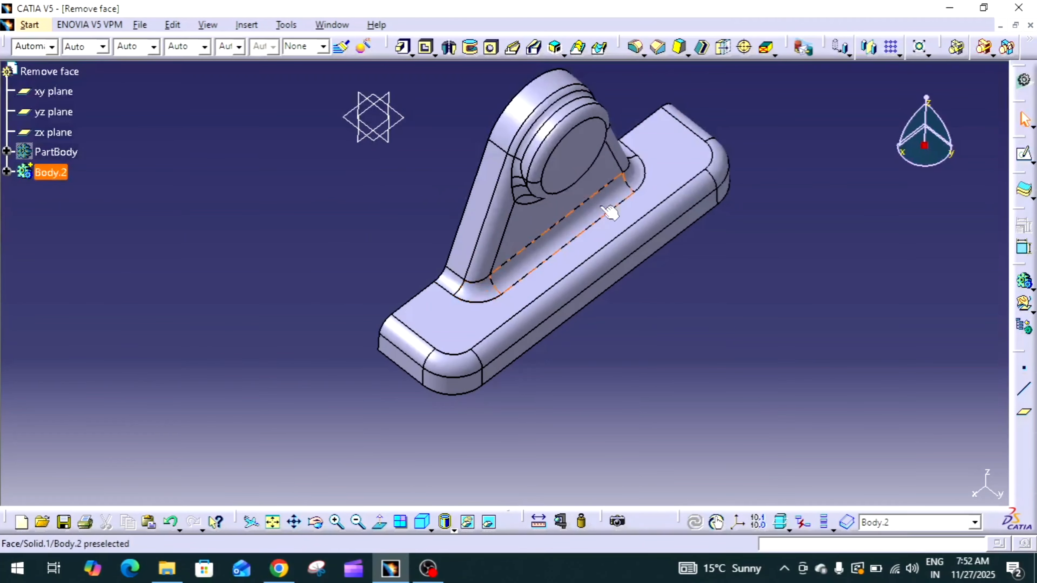
click(767, 49)
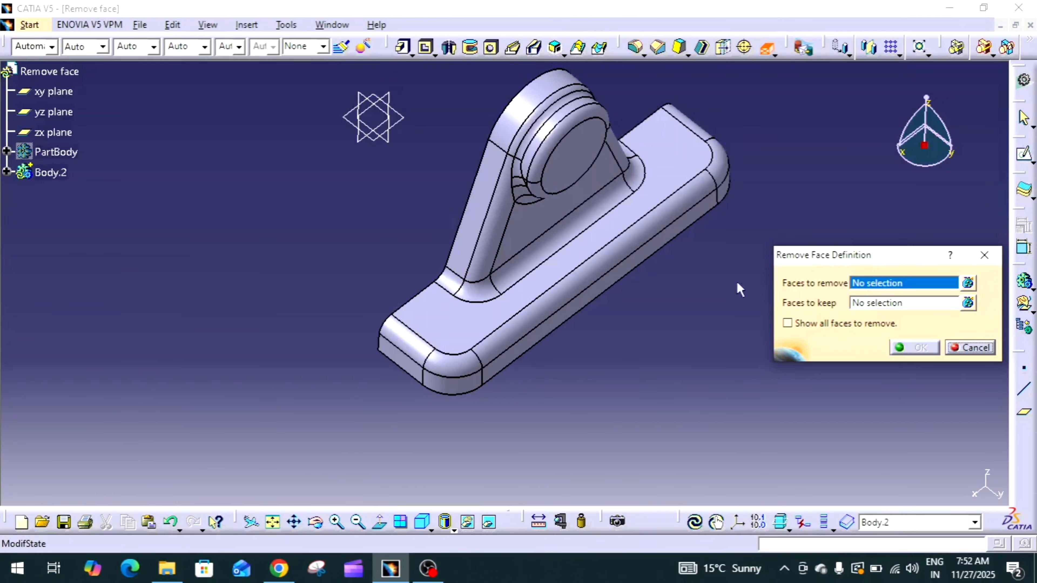
click(571, 239)
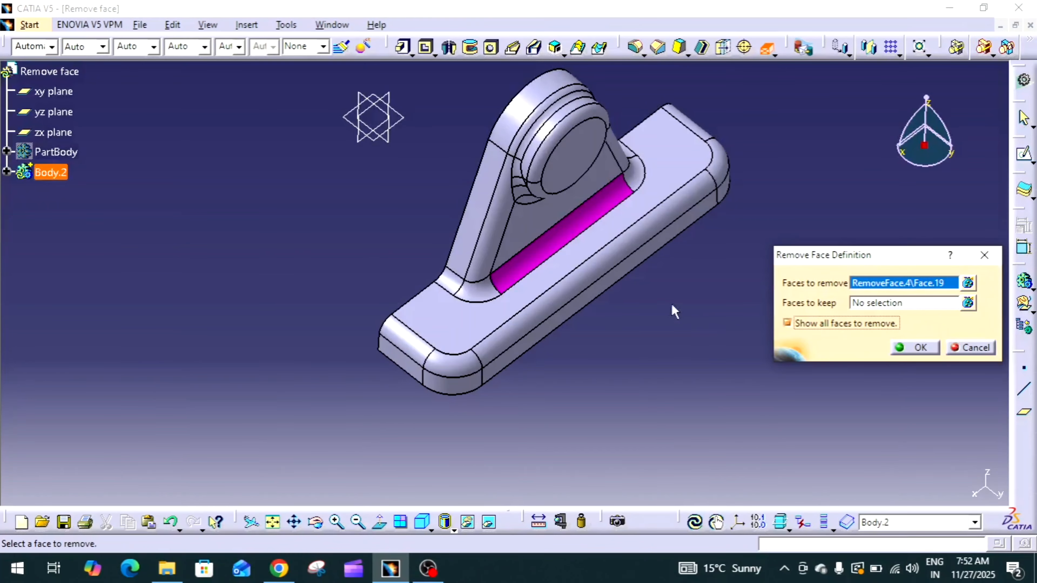
click(488, 297)
click(449, 282)
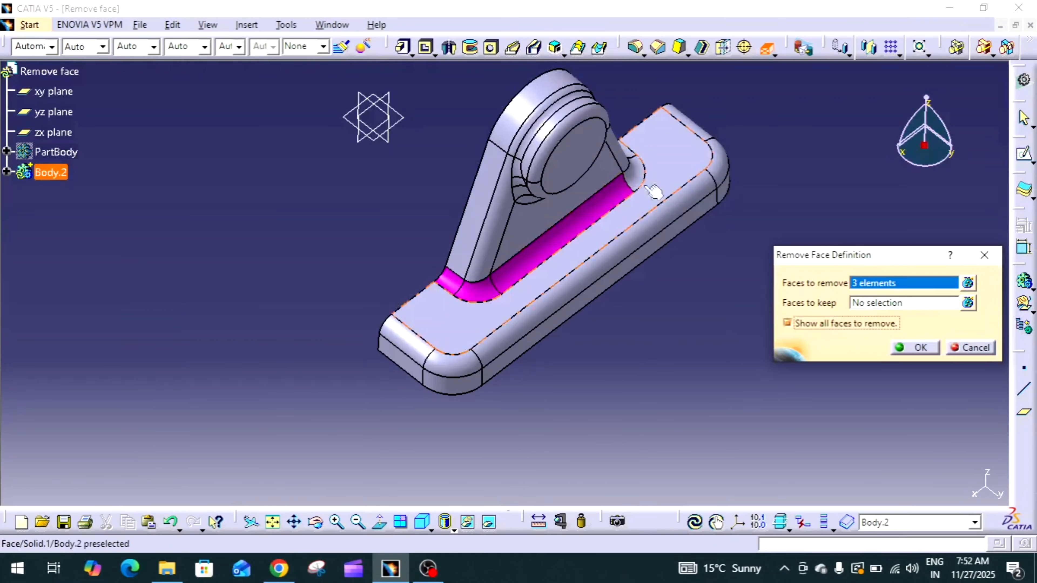
Add the corner and side fillets at the upright's opposite end and apply the removal of all five foot fillets.
click(635, 176)
middle_drag(632, 174, 599, 237)
click(631, 161)
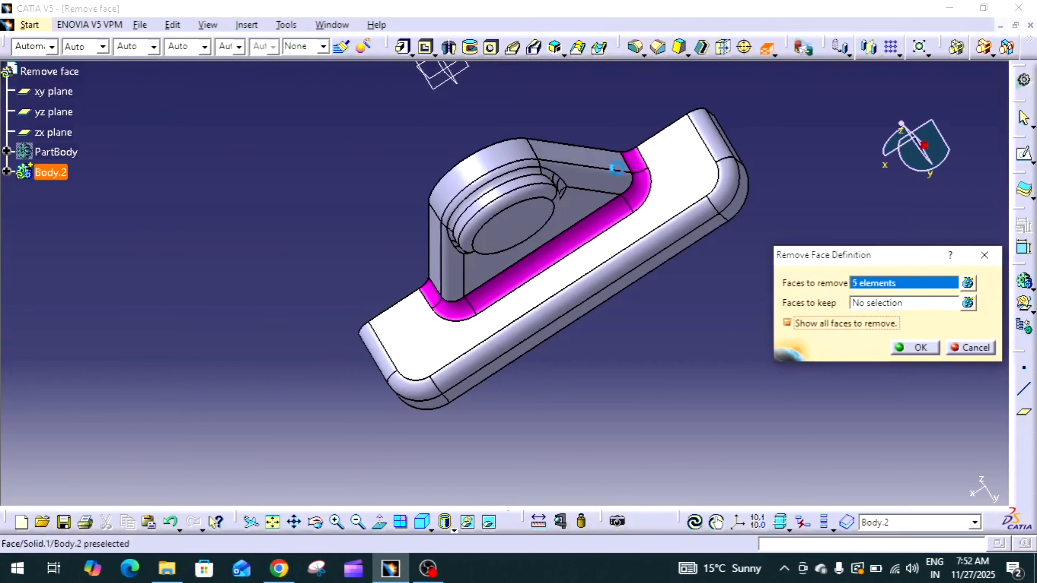
middle_drag(617, 167, 669, 281)
click(913, 348)
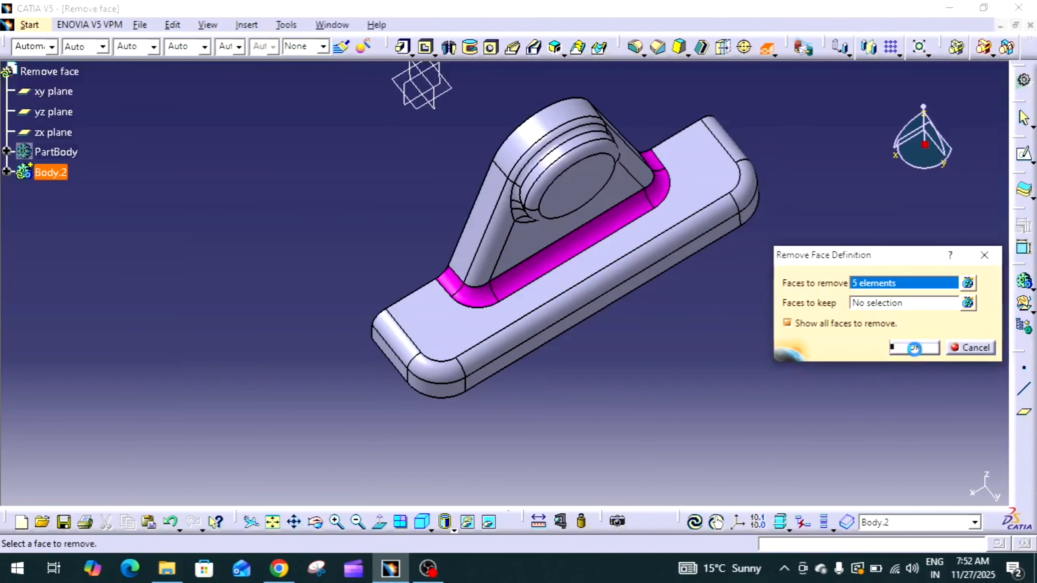
middle_drag(863, 346, 617, 347)
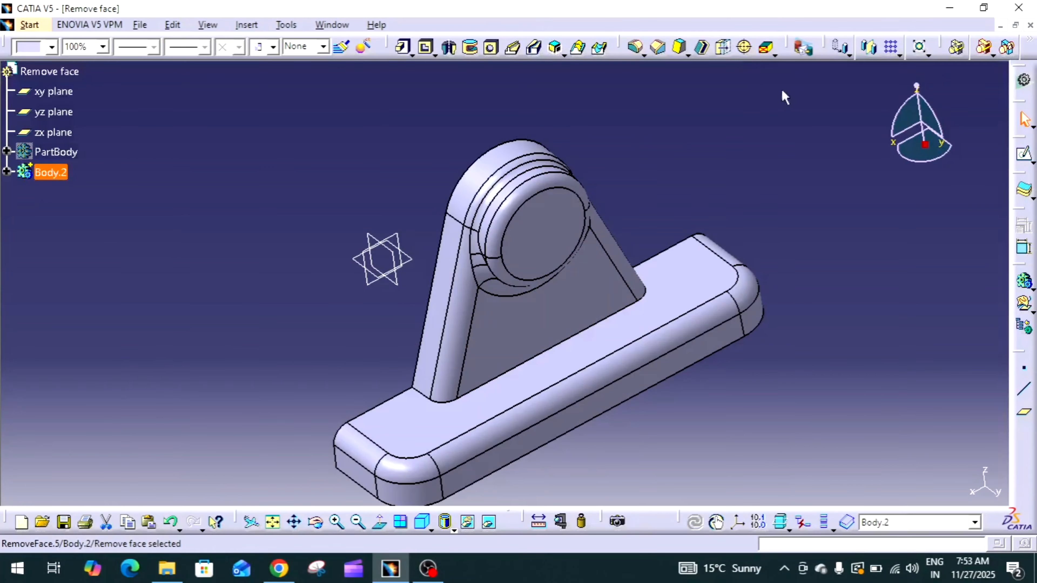
Start Remove Face and select the crescent fillet below the round boss, two adjoining side faces and the curved band above it.
click(766, 54)
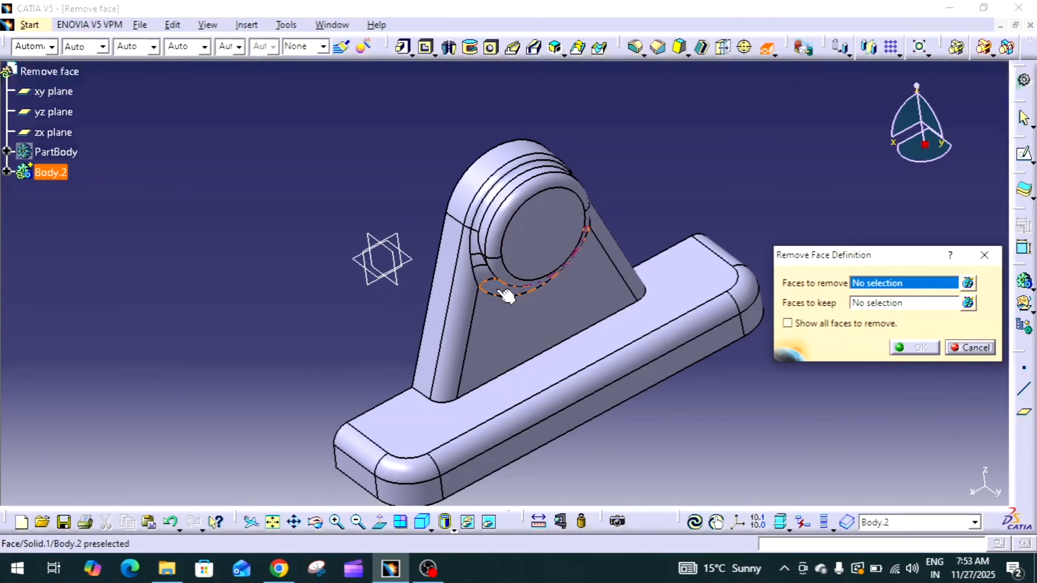
click(506, 295)
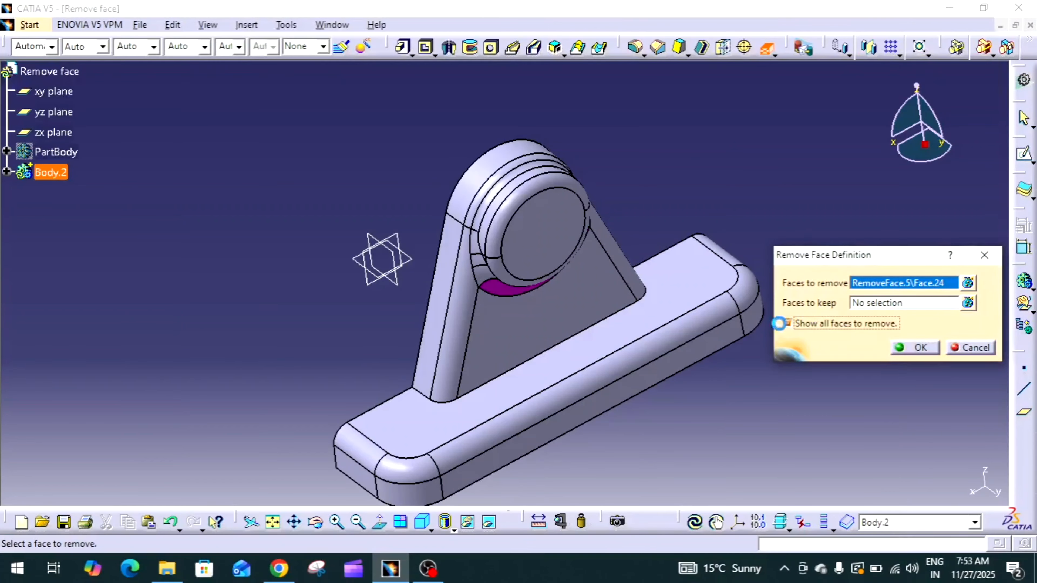
middle_drag(572, 312, 615, 202)
click(513, 206)
click(508, 131)
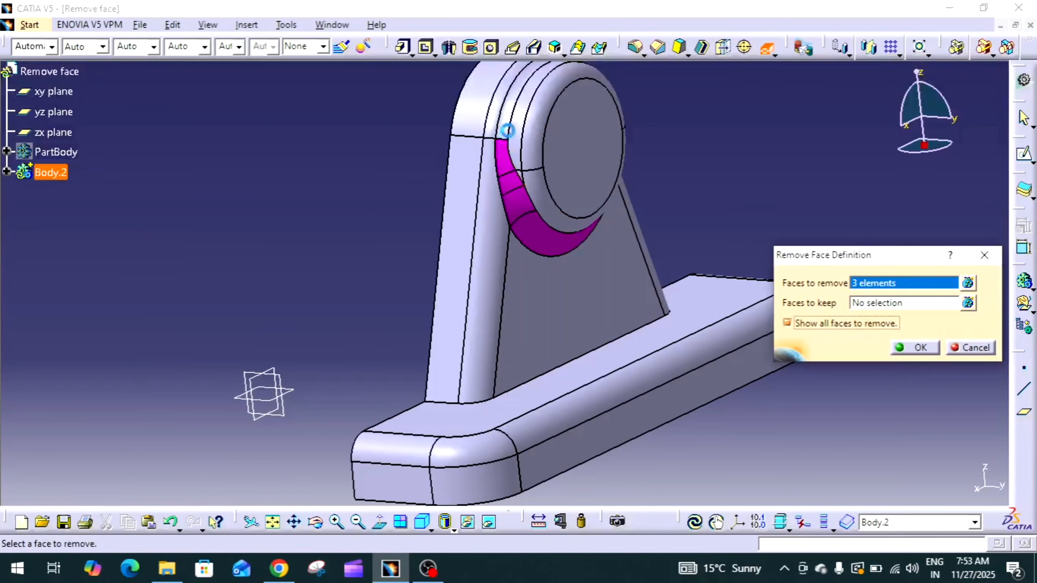
click(515, 122)
Add the two small blend faces on the boss's other side and apply the removal of all six faces around the boss.
middle_drag(515, 122, 506, 250)
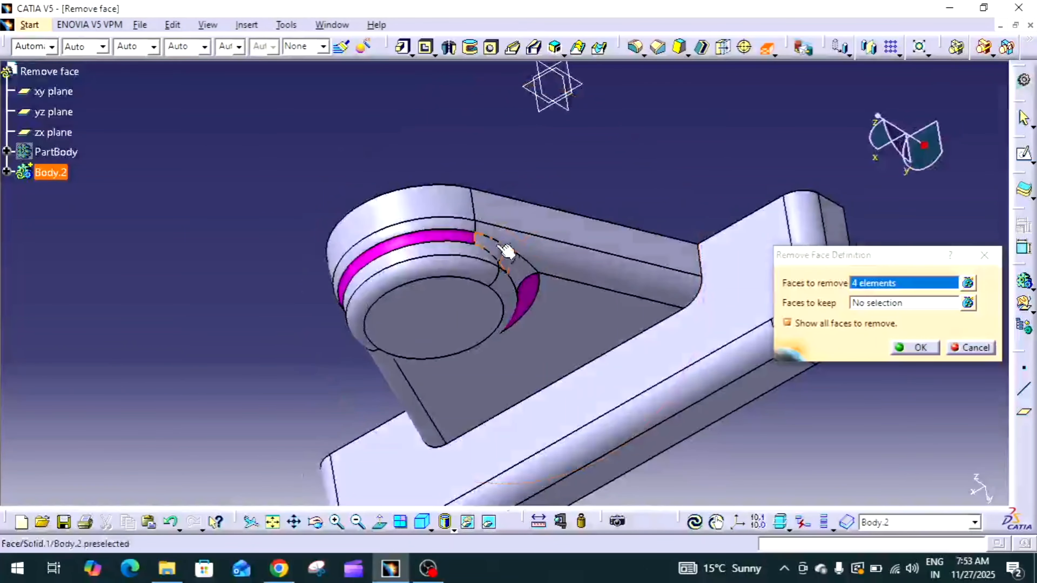
click(496, 246)
click(535, 276)
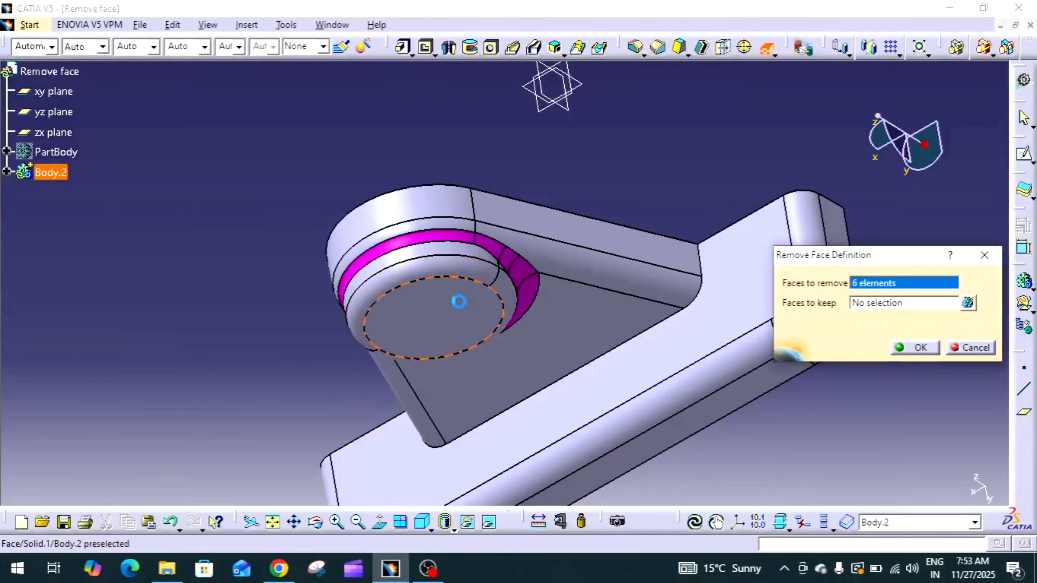
middle_drag(458, 302, 580, 229)
click(914, 347)
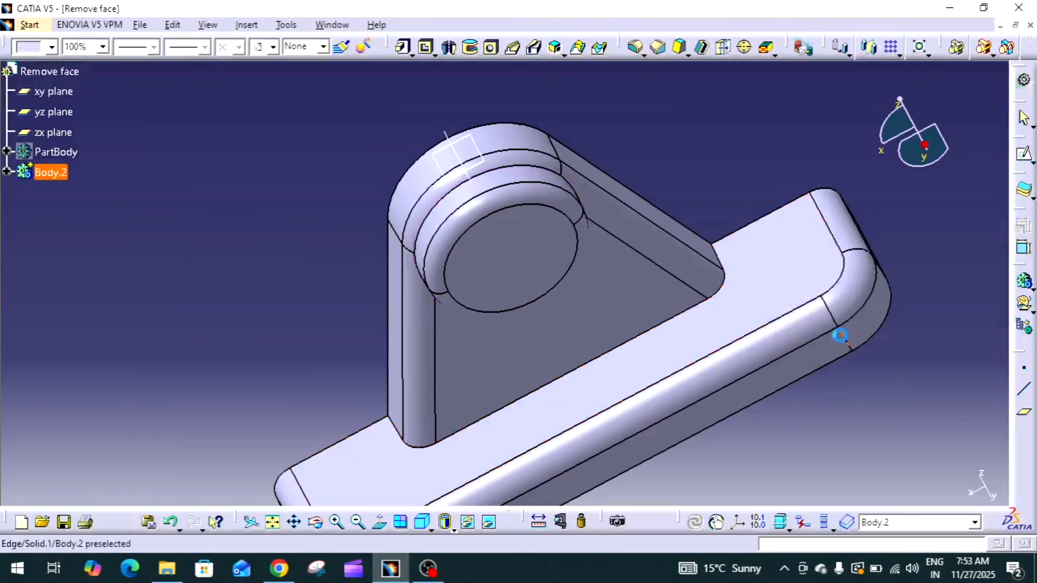
middle_drag(556, 301, 661, 247)
middle_drag(464, 286, 609, 288)
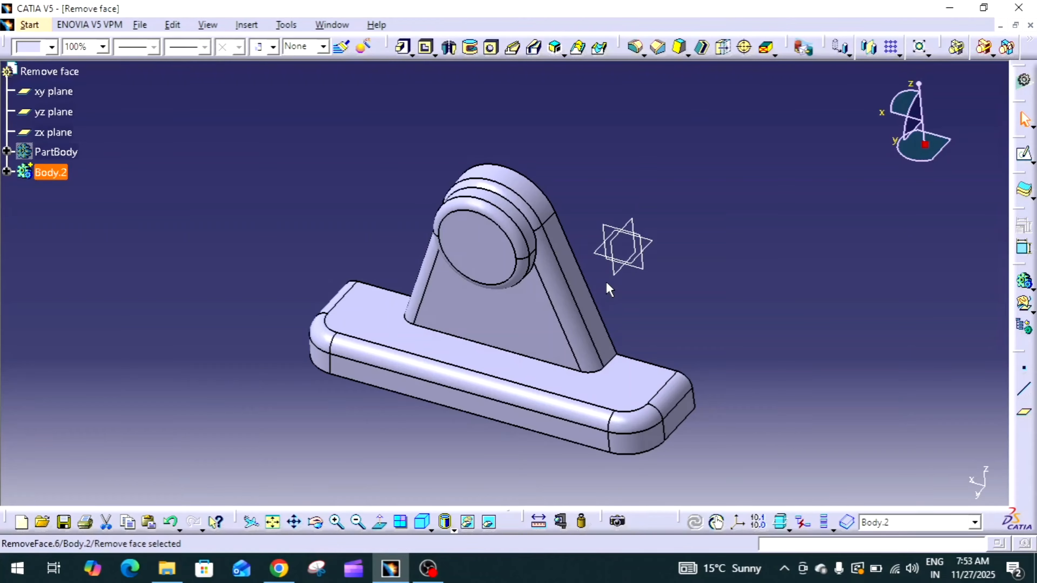
Expand Body.2 and edit RemoveFace.6 to take the curved band above the boss out of the faces to remove.
click(7, 171)
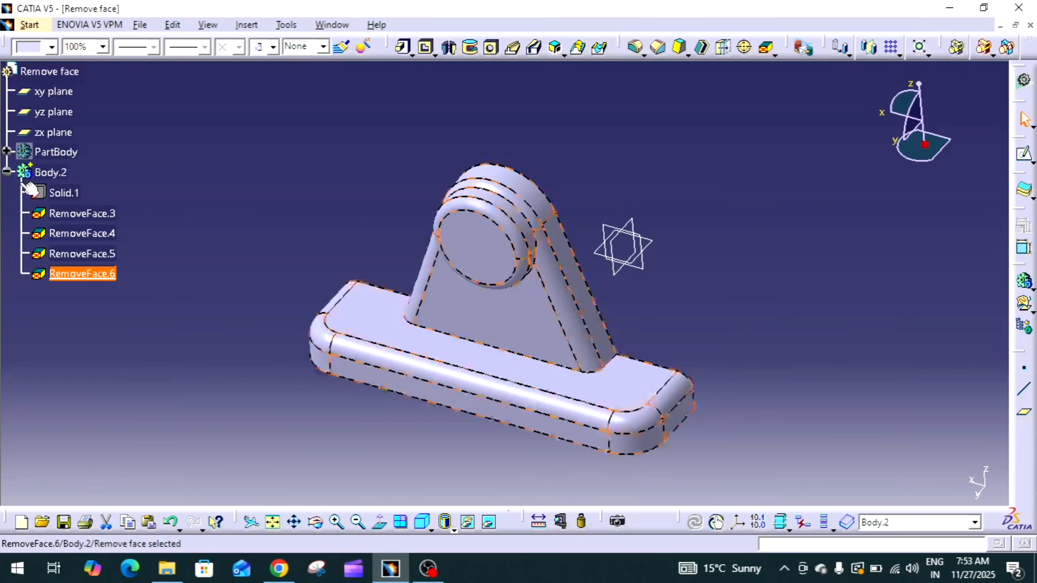
click(143, 246)
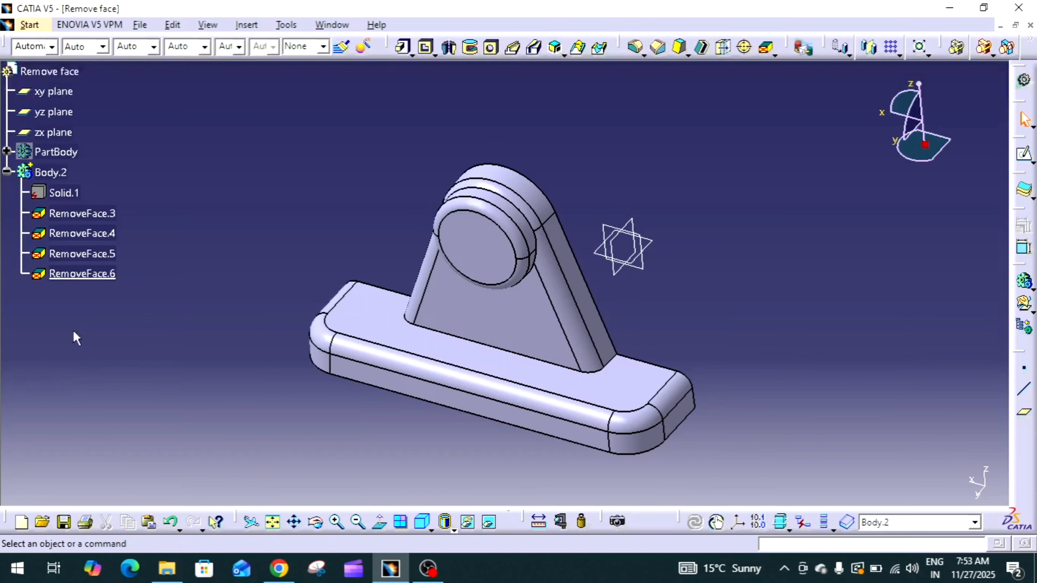
double_click(107, 277)
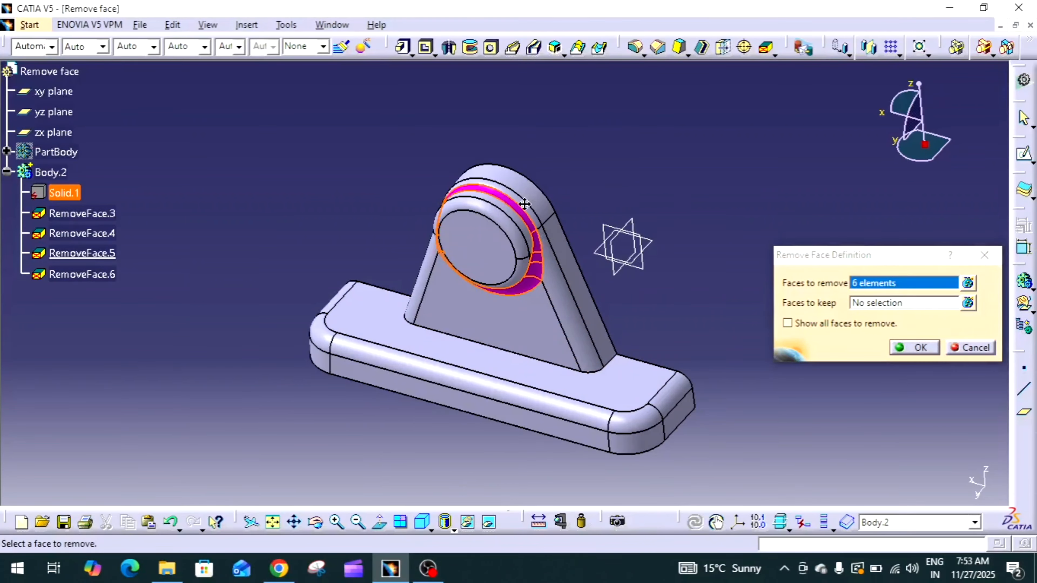
middle_drag(524, 204, 464, 111)
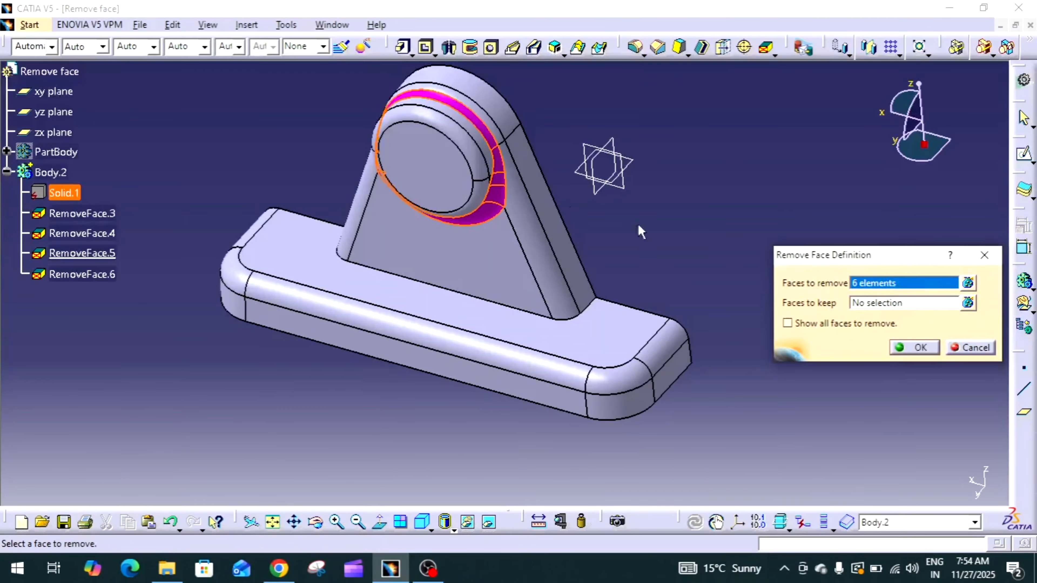
click(479, 119)
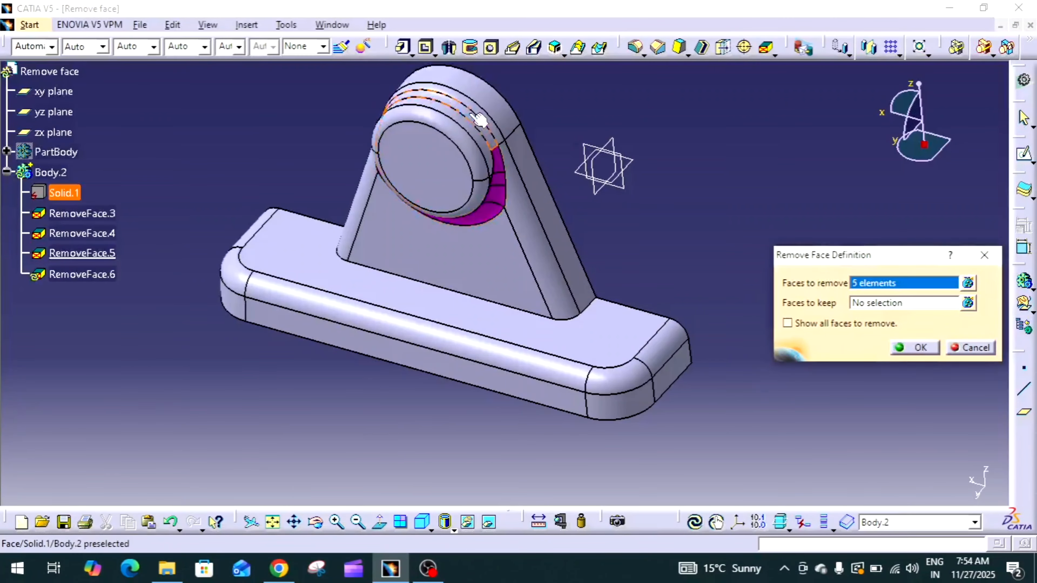
click(918, 345)
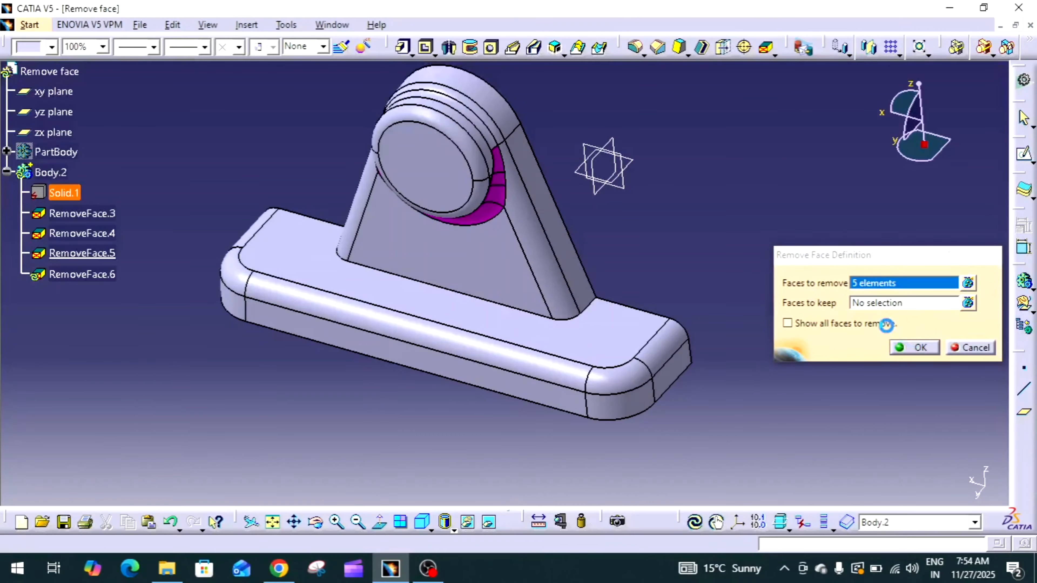
middle_drag(734, 246, 729, 231)
middle_drag(535, 232, 633, 300)
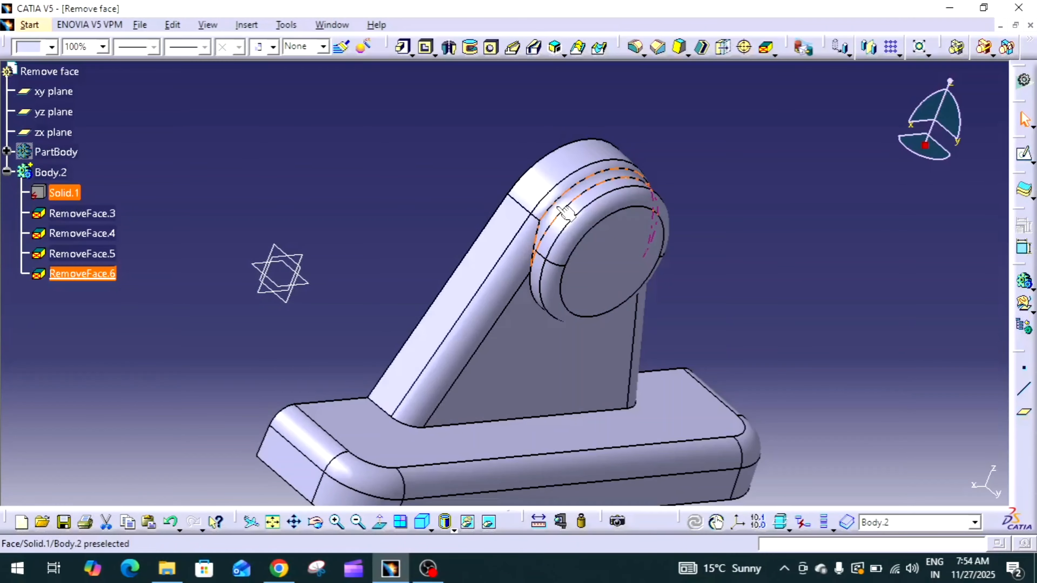
middle_drag(764, 197, 546, 215)
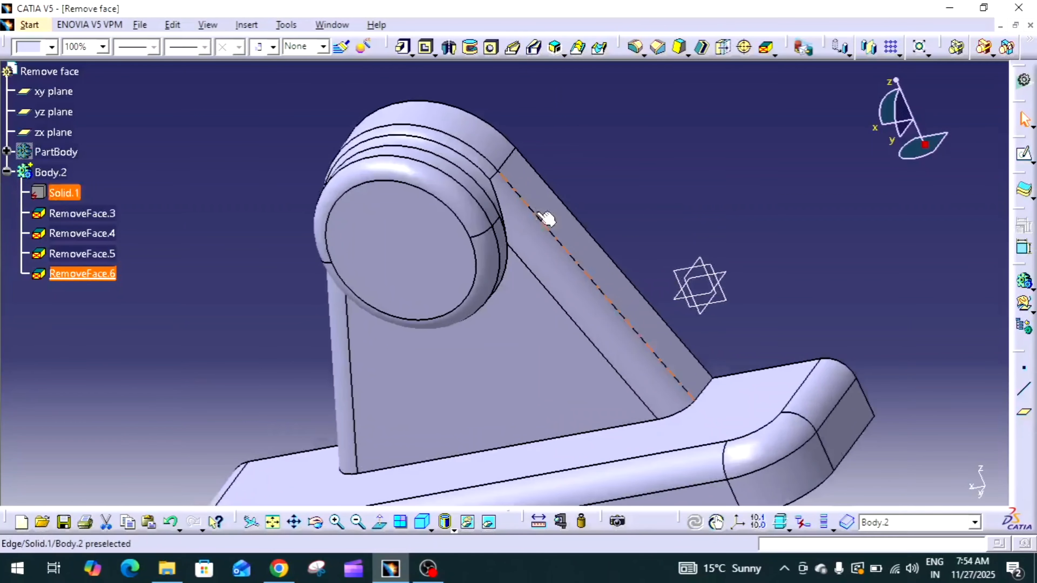
Edit RemoveFace.5 to exclude the four corner and side fillets, so only the long straight foot fillet is removed.
double_click(107, 253)
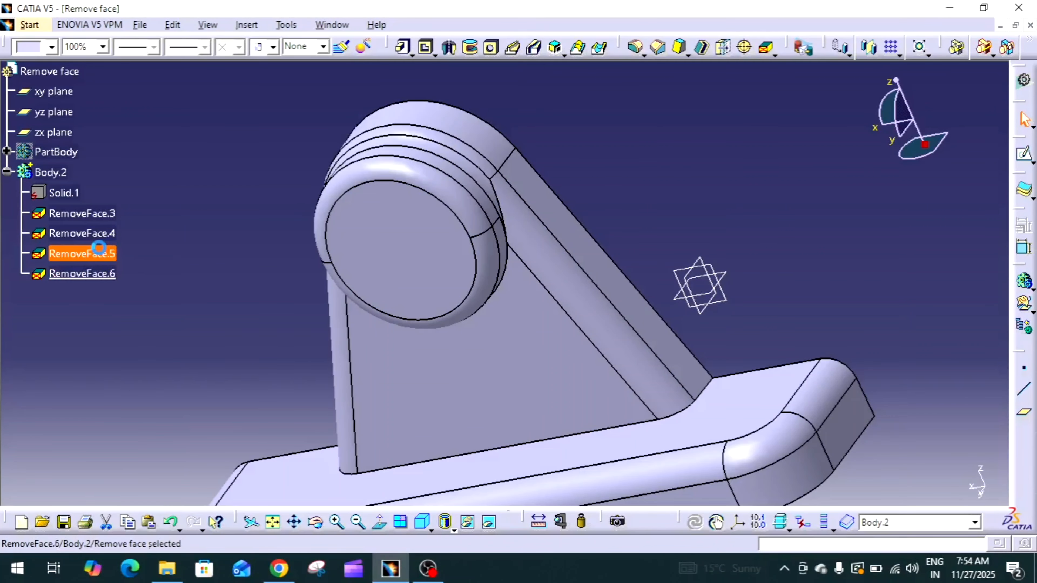
middle_drag(231, 290, 426, 338)
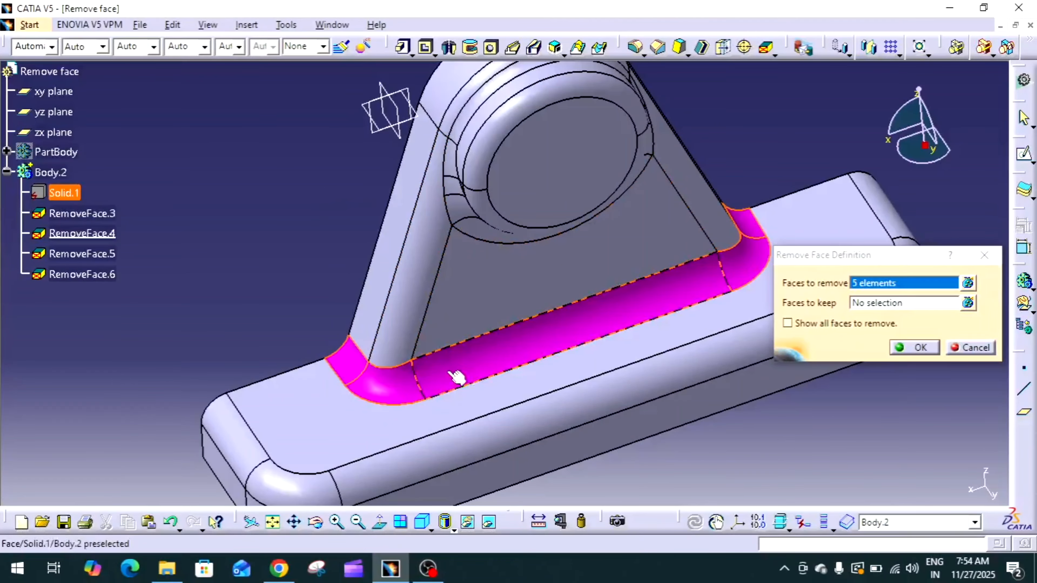
click(402, 383)
click(363, 363)
middle_drag(363, 364, 657, 329)
click(731, 316)
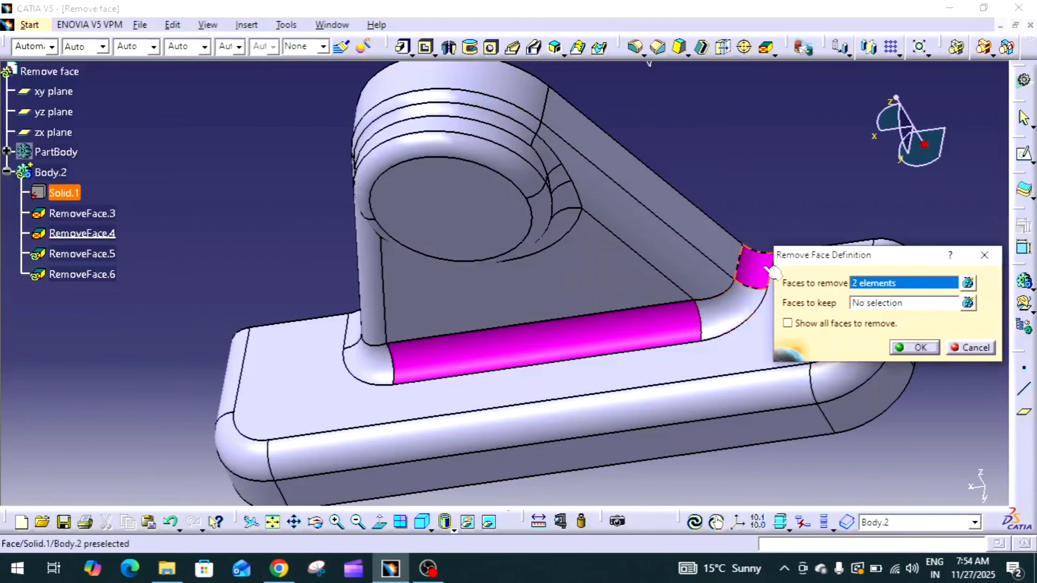
click(755, 270)
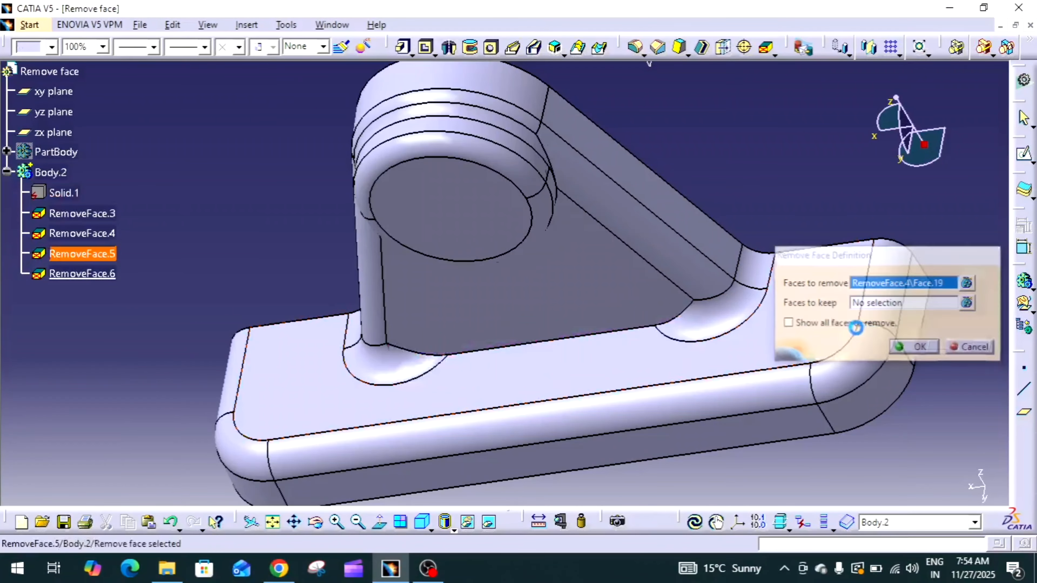
click(898, 346)
middle_drag(815, 280, 709, 226)
click(708, 225)
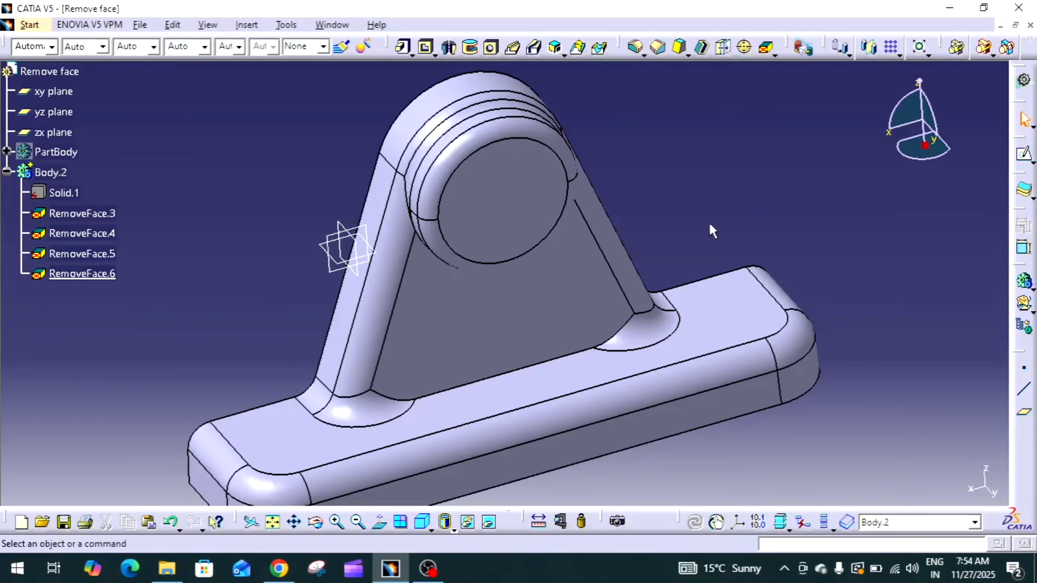